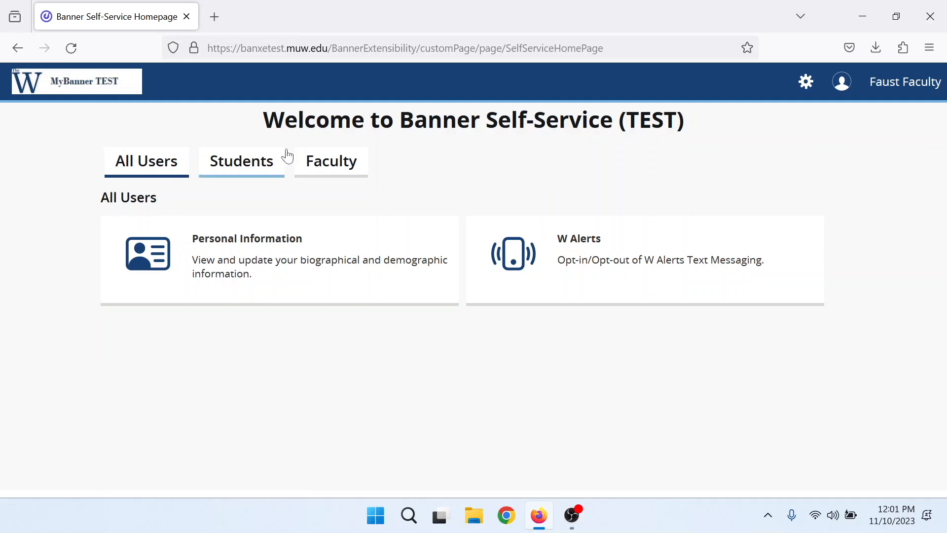
Open Faculty Grade Entry from the Faculty section, check the midterm grades view, and return to the final grades.
left_click(344, 169)
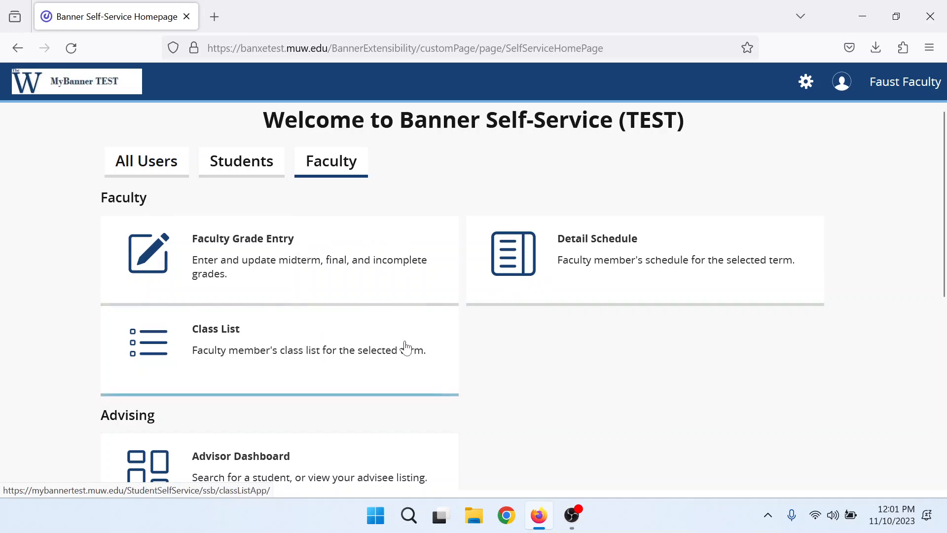
left_click(259, 245)
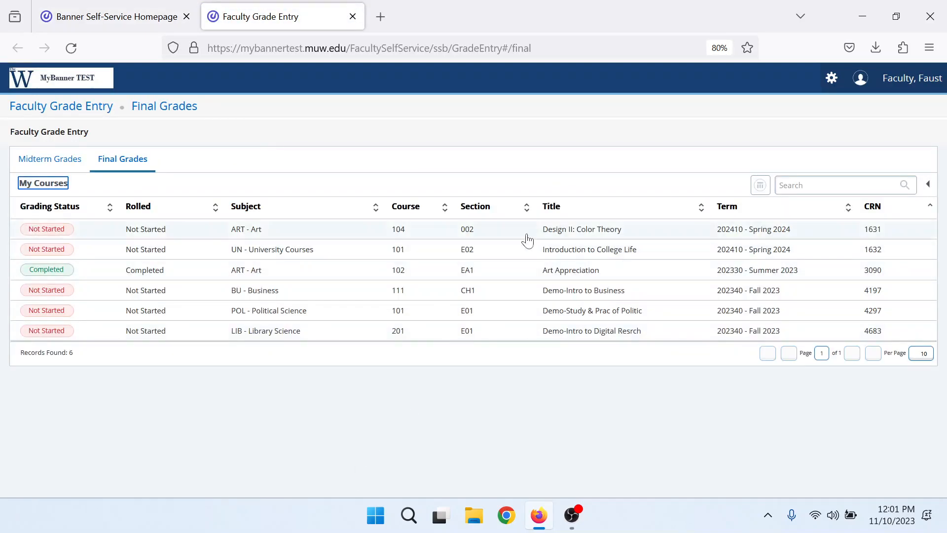
left_click(49, 166)
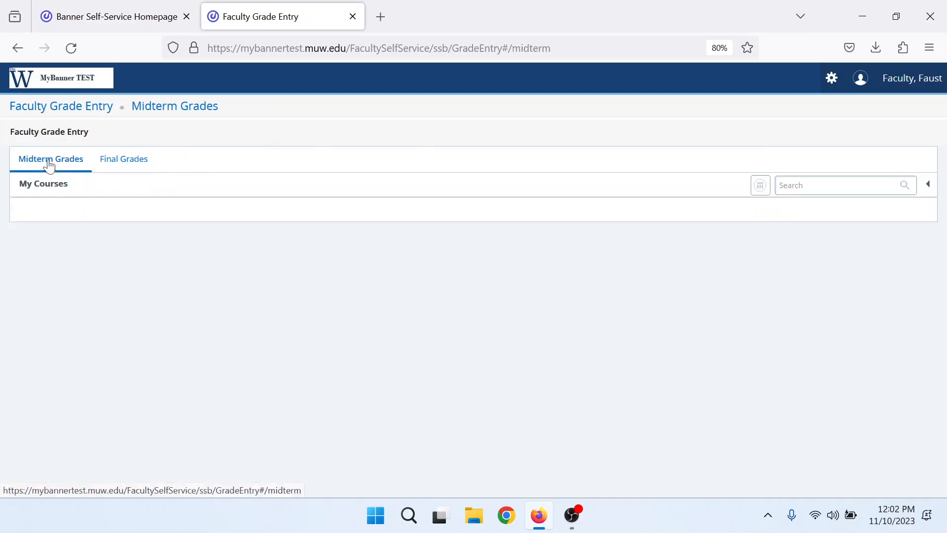
left_click(127, 160)
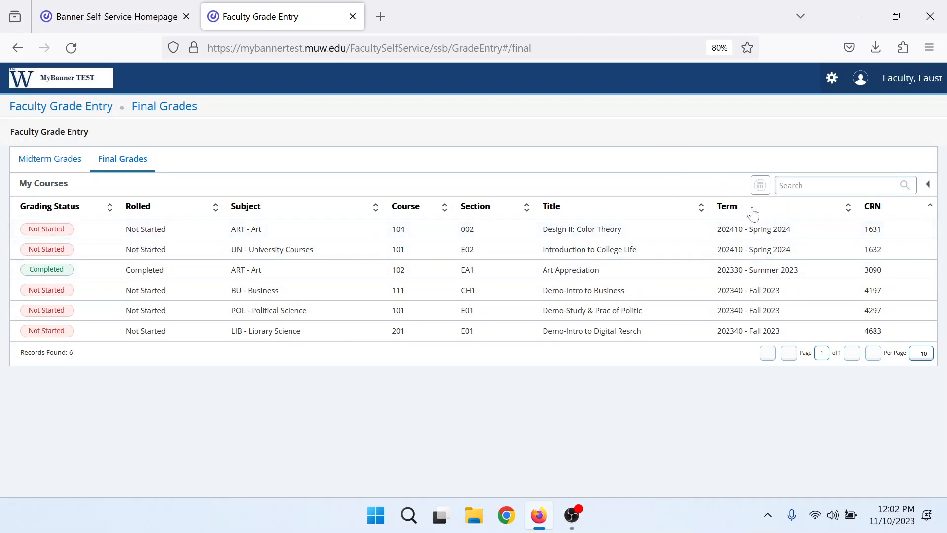
Sort the final grades course list by term in descending order.
left_click(824, 211)
left_click(825, 209)
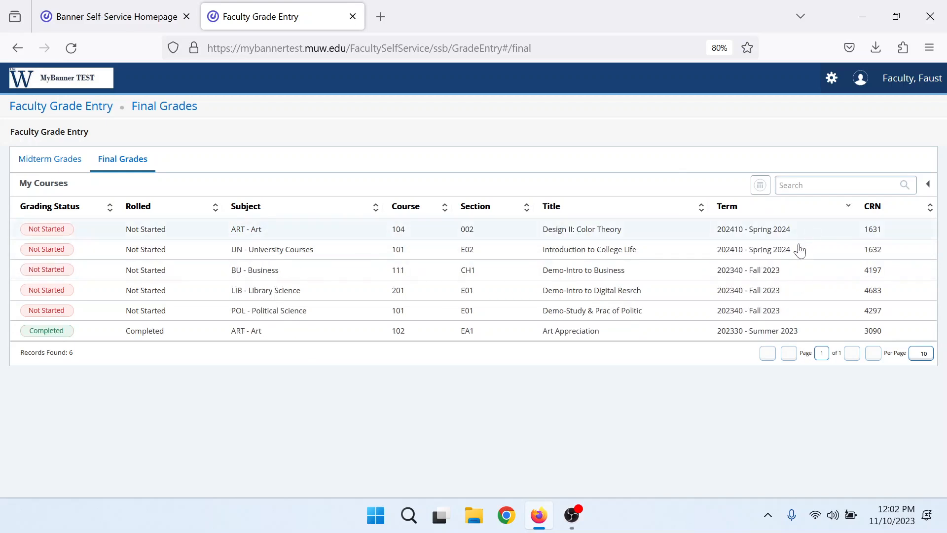
left_click(784, 213)
left_click(784, 213)
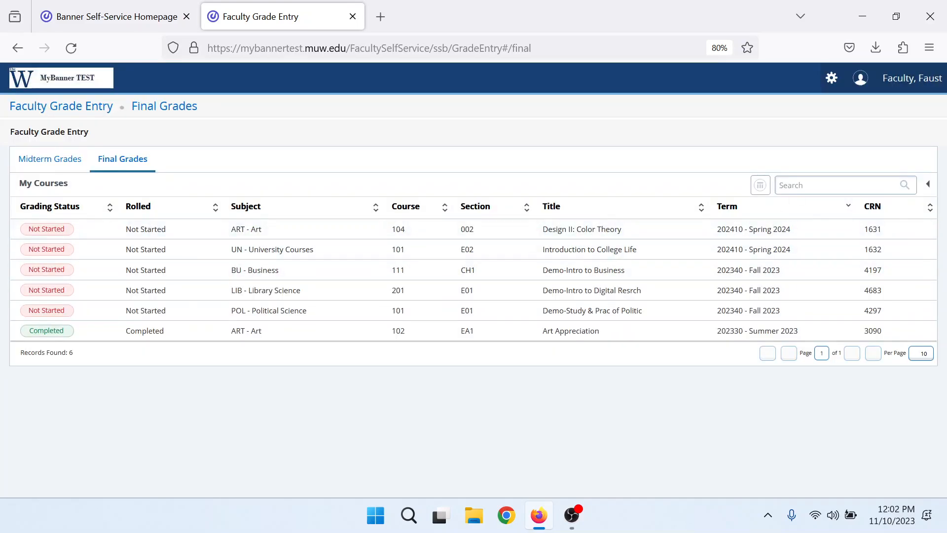
Filter the course list to Fall 2023 and open the student roster for Business 111, Demo-Intro to Business.
left_click(822, 185)
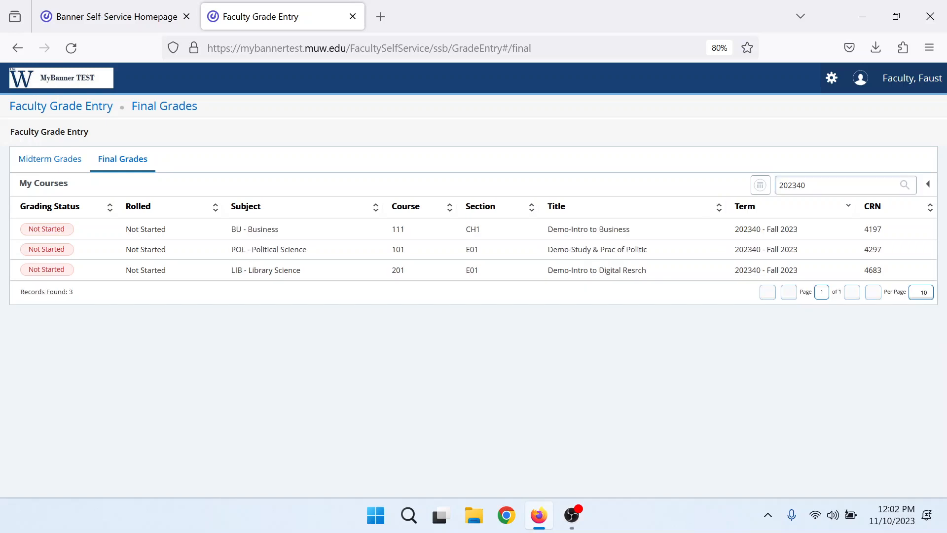
left_click(888, 186)
key("ctrl+a")
type("F")
left_click(146, 237)
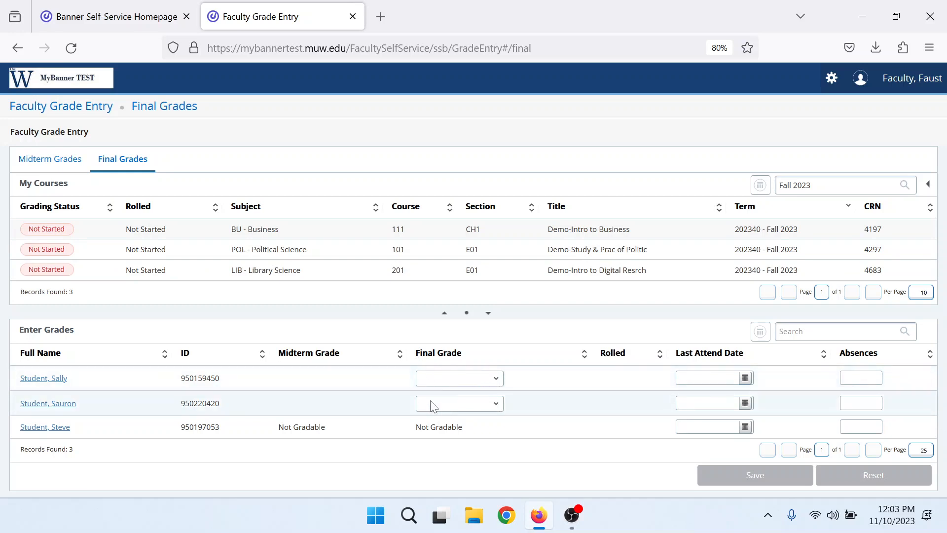
Give the first student a final grade of A+ and the second student WP, and save the grades.
left_click(475, 378)
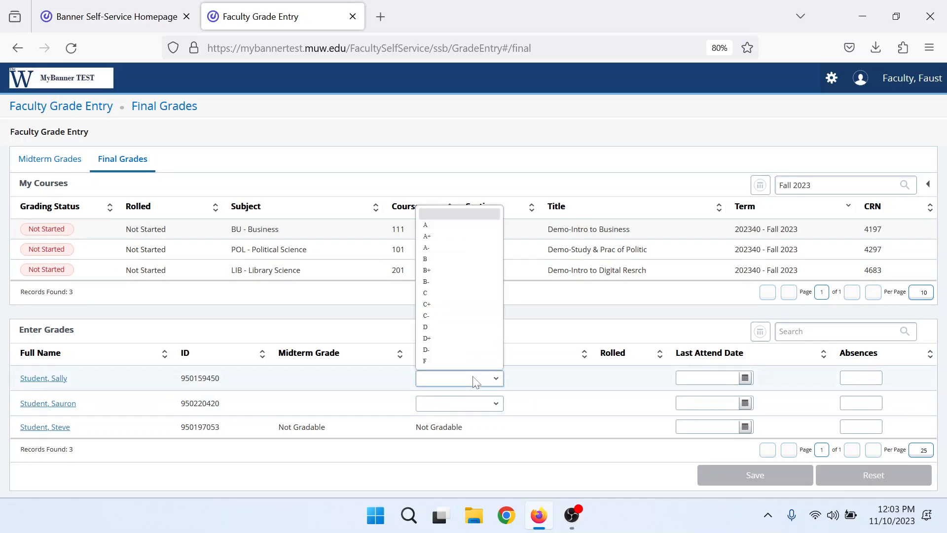
left_click(437, 236)
left_click(483, 403)
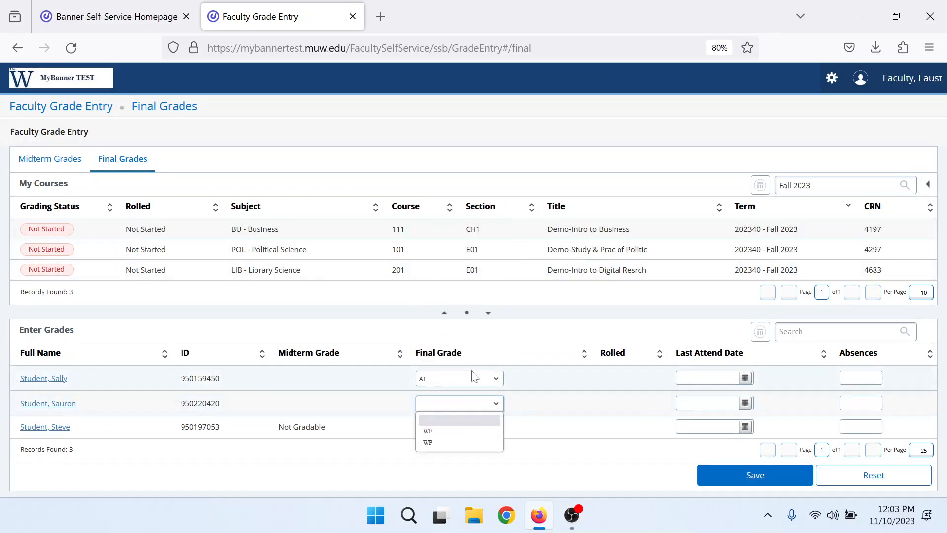
left_click(478, 443)
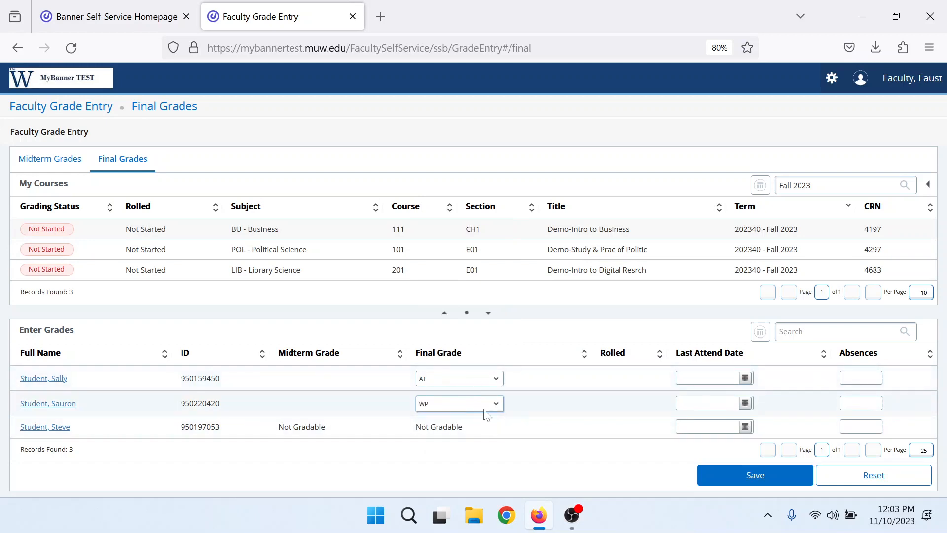
left_click(718, 477)
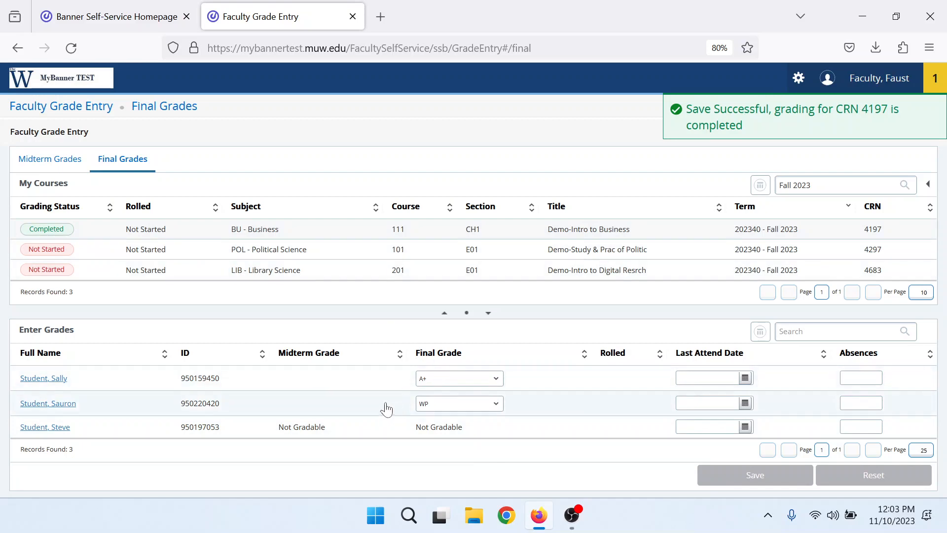
Clear the second student's final grade, save the roster and acknowledge the notification.
left_click(463, 404)
left_click(466, 420)
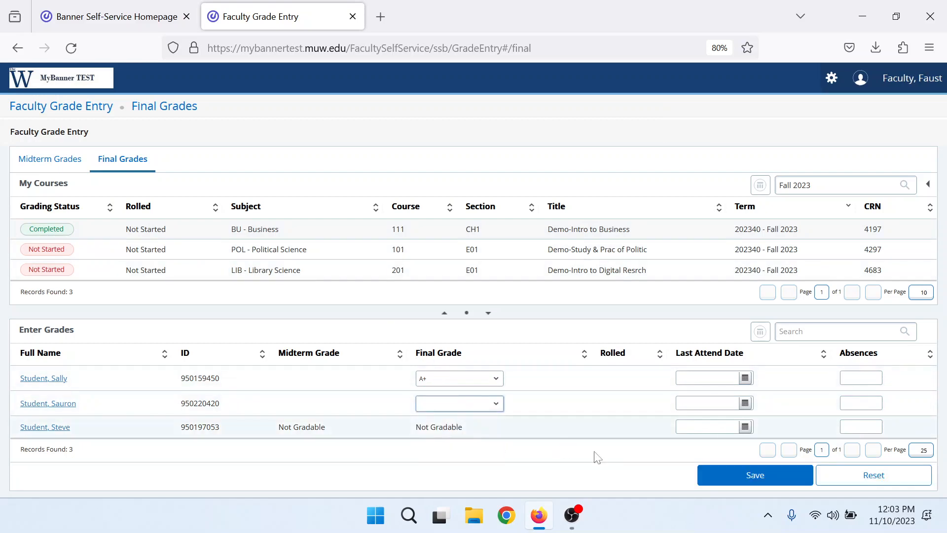
left_click(757, 479)
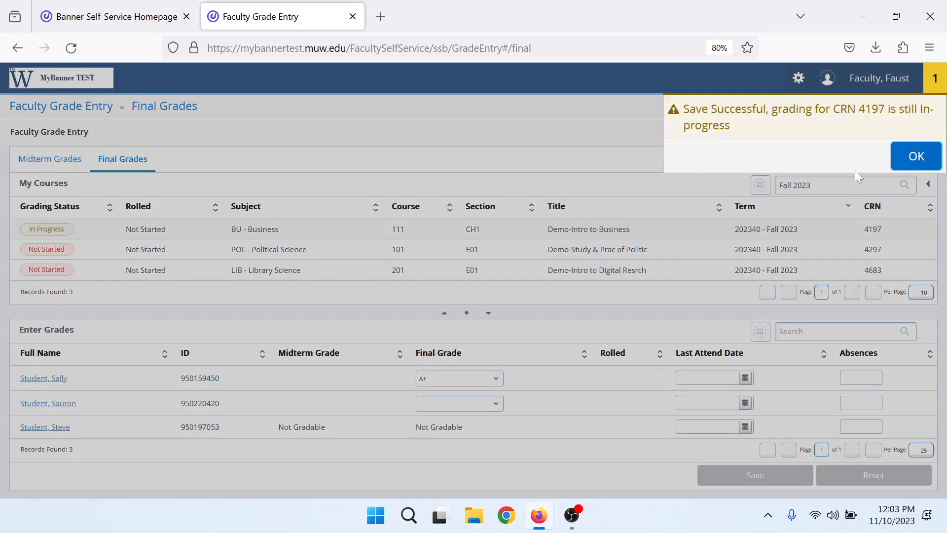
left_click(917, 156)
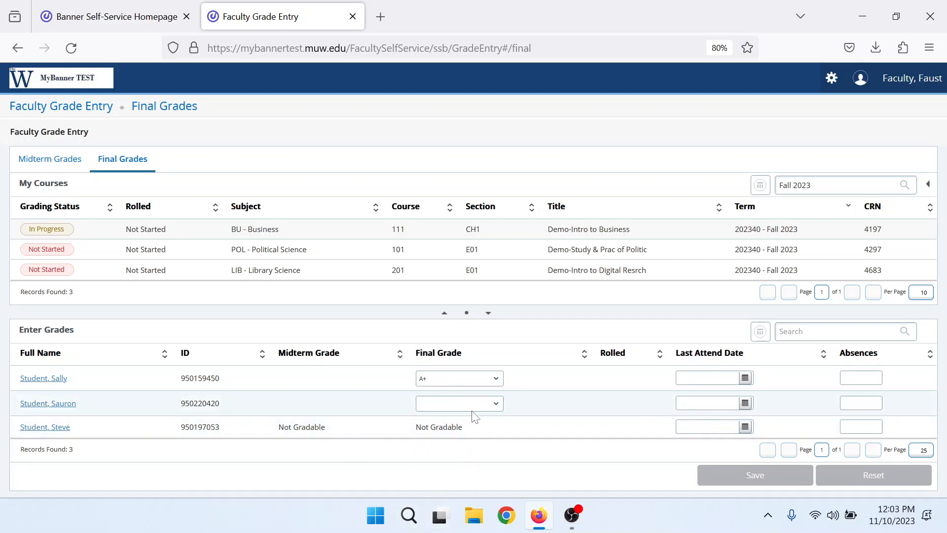
Clear the first student's final grade while leaving the second student's blank, save, and acknowledge the notification.
left_click(484, 399)
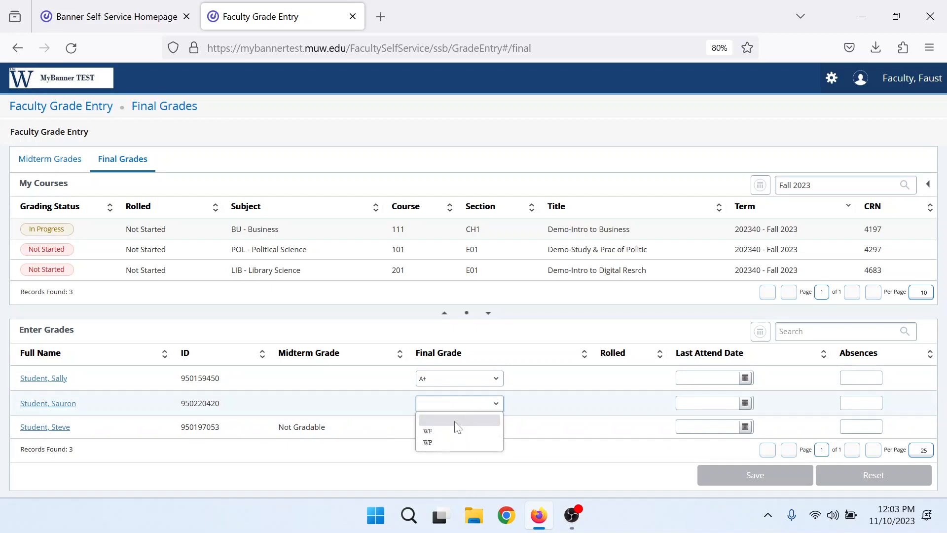
left_click(461, 418)
left_click(473, 382)
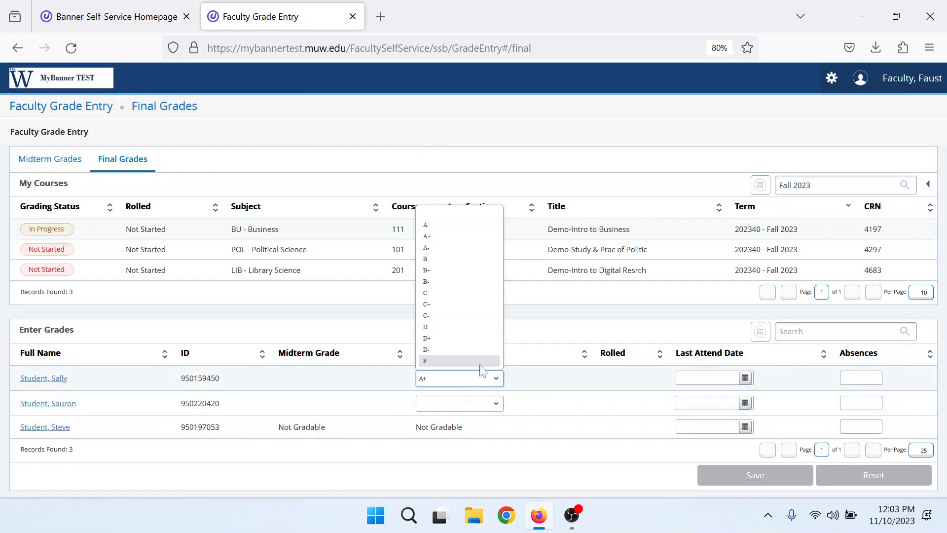
left_click(436, 213)
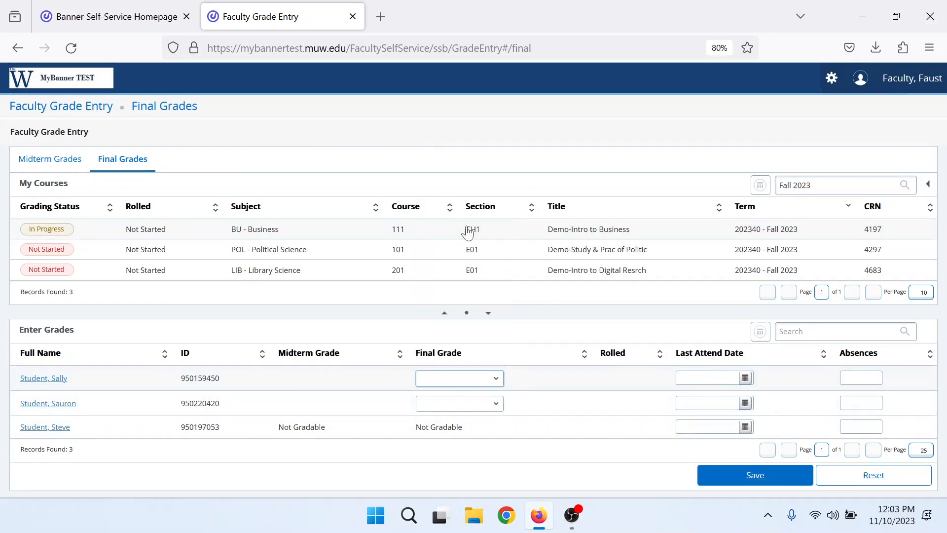
left_click(742, 476)
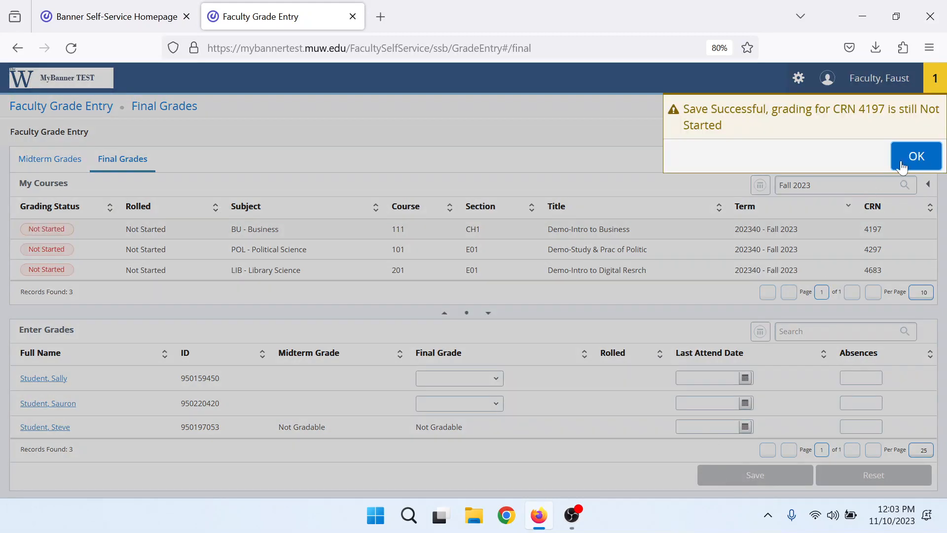
left_click(902, 166)
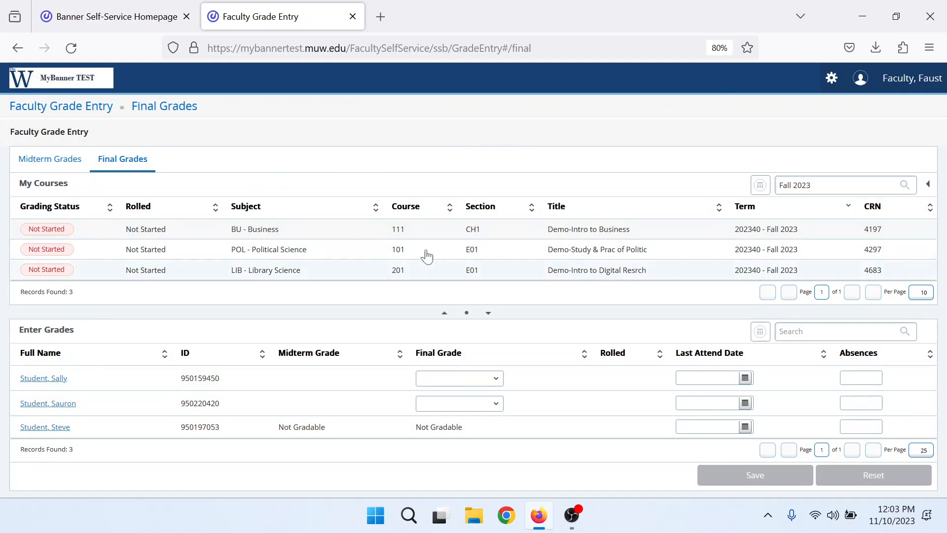
Export the Business 111 grade template as an Excel spreadsheet (.xlsx).
left_click(827, 80)
left_click(828, 80)
left_click(829, 81)
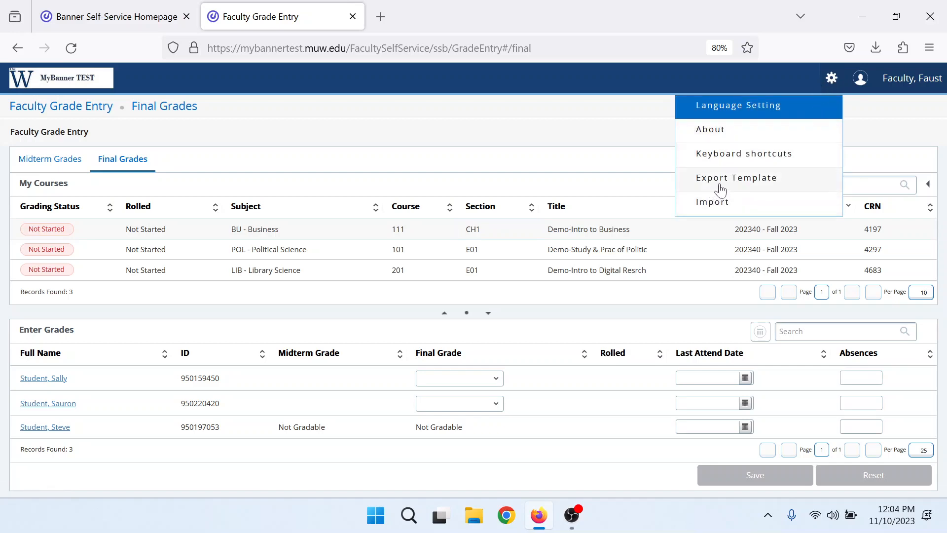
left_click(742, 179)
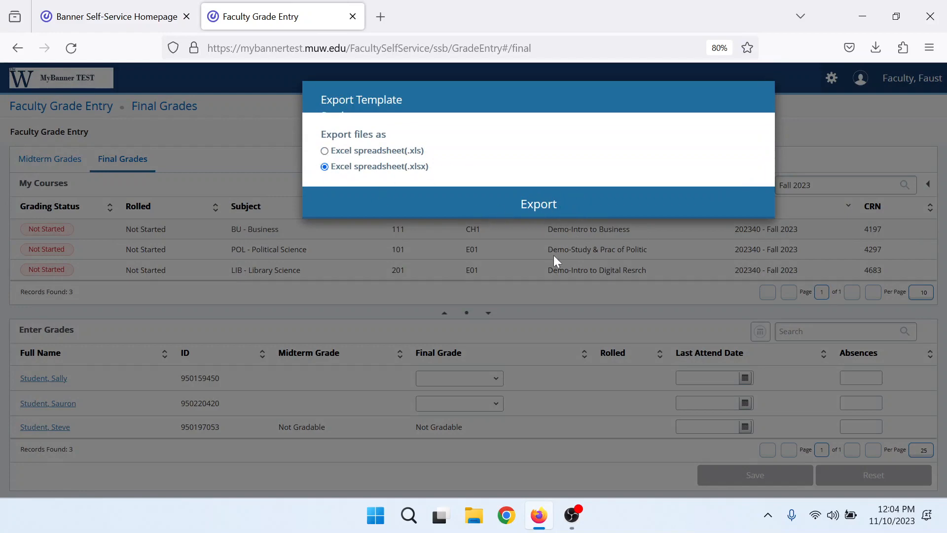
left_click(537, 210)
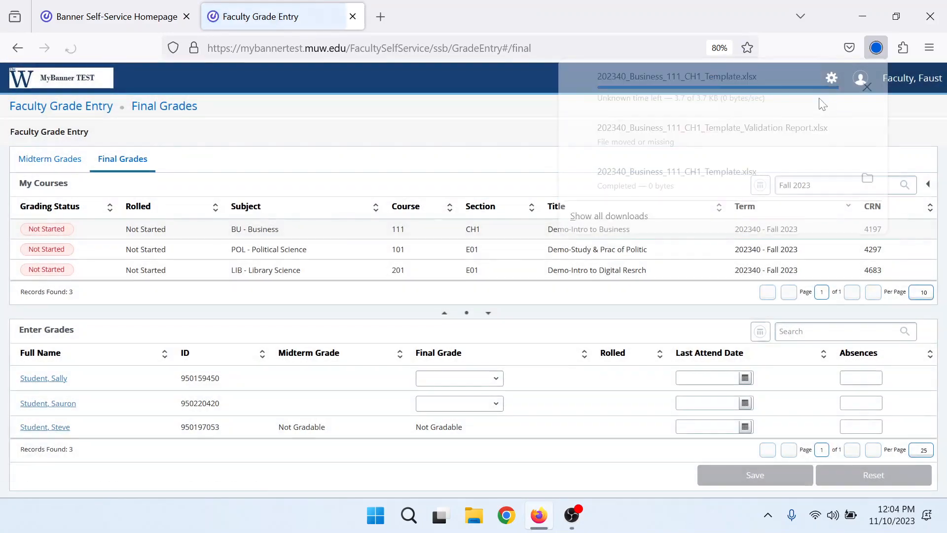
Open the downloaded 202340_Business_111_CH1_Template.xlsx in Excel, enable editing, and look through its columns.
left_click(721, 85)
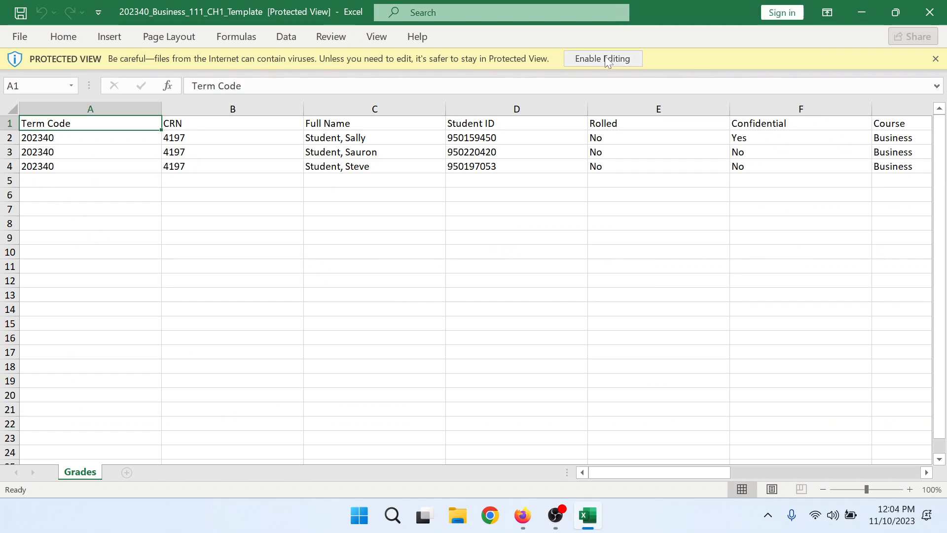
left_click(603, 55)
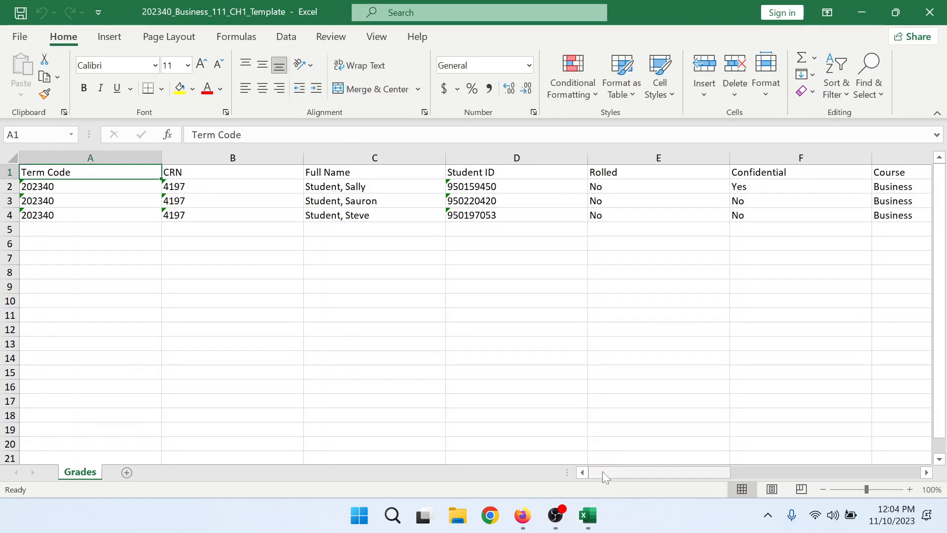
left_click_drag(602, 472, 672, 473)
left_click(624, 215)
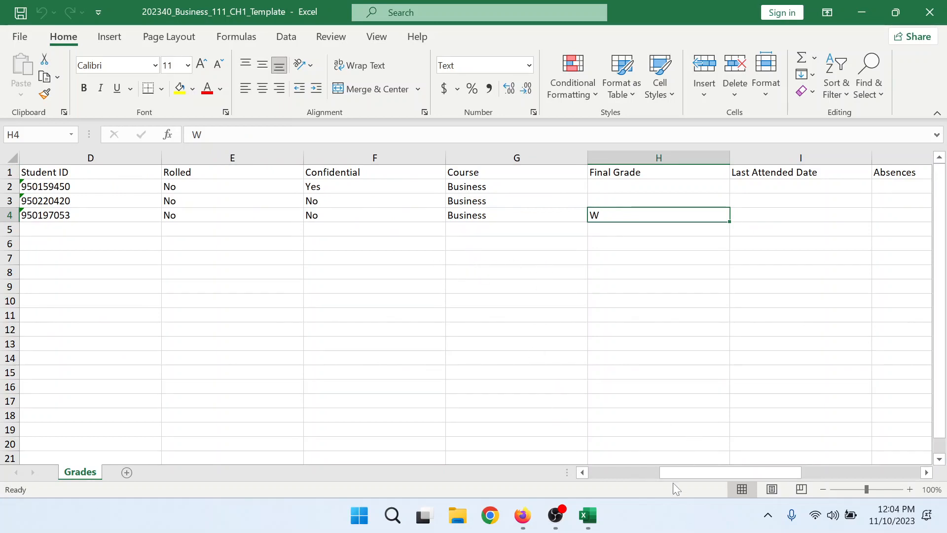
left_click_drag(683, 473, 611, 473)
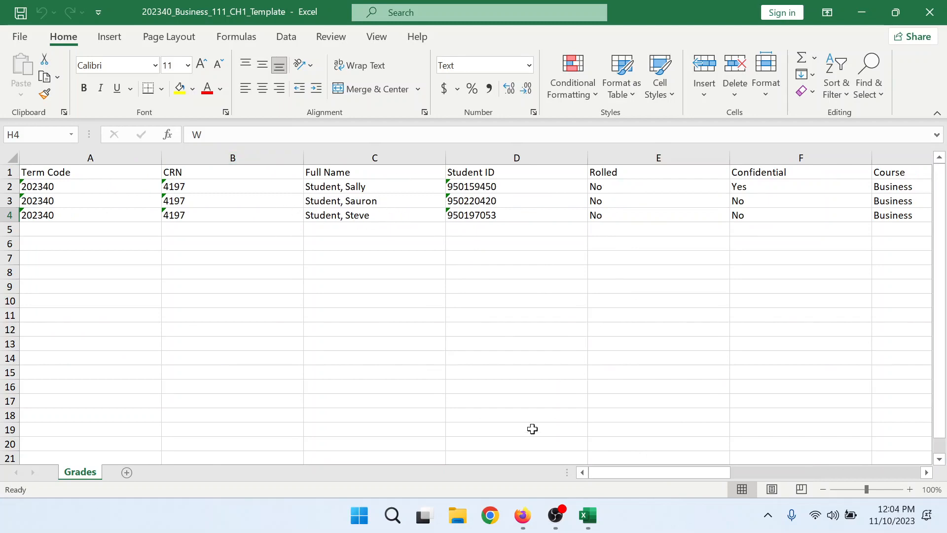
left_click_drag(628, 473, 849, 455)
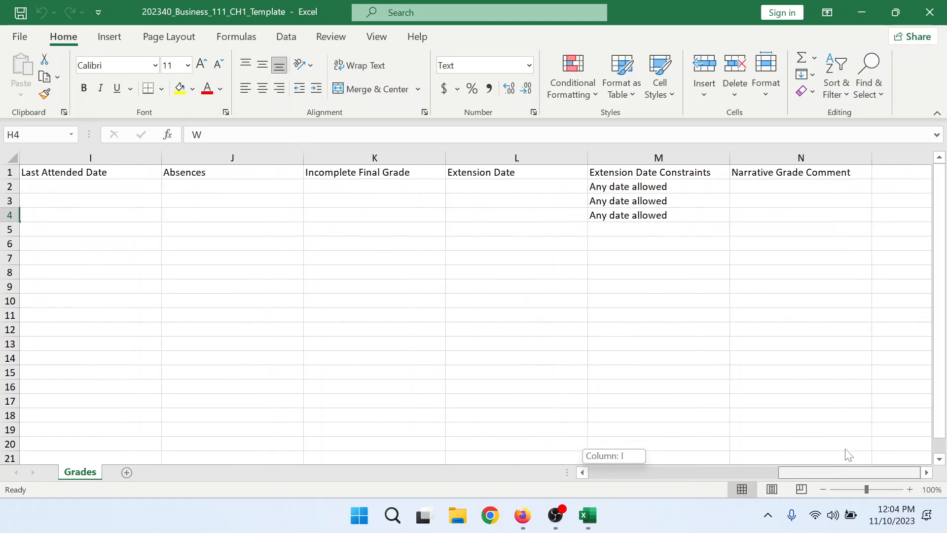
left_click_drag(723, 496, 588, 471)
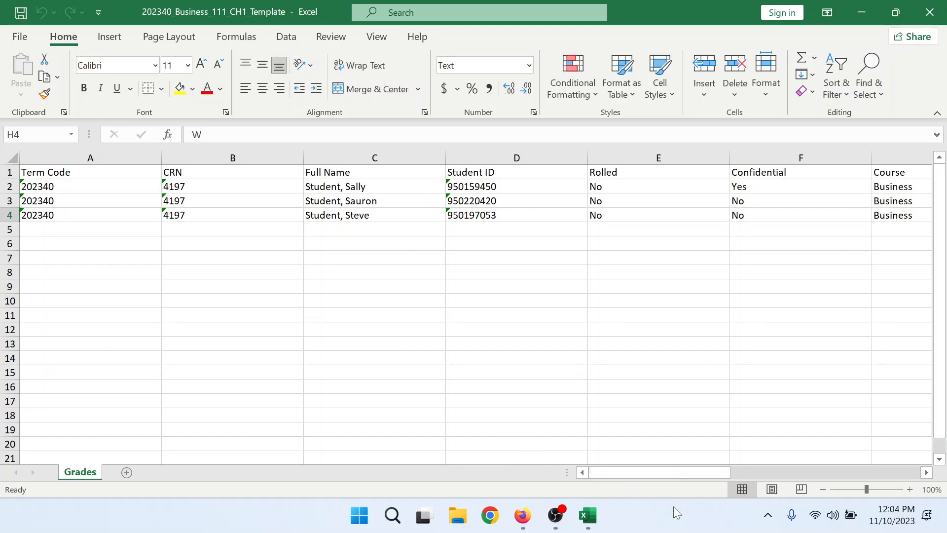
Enter final grades A+ in H2 and B in H3, and save and close the workbook.
left_click_drag(646, 475, 741, 471)
left_click(503, 176)
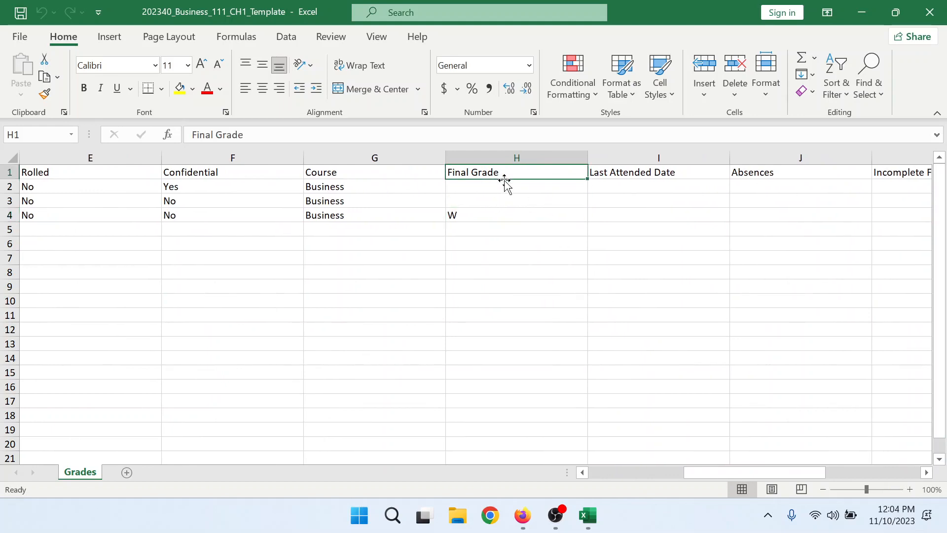
left_click(511, 186)
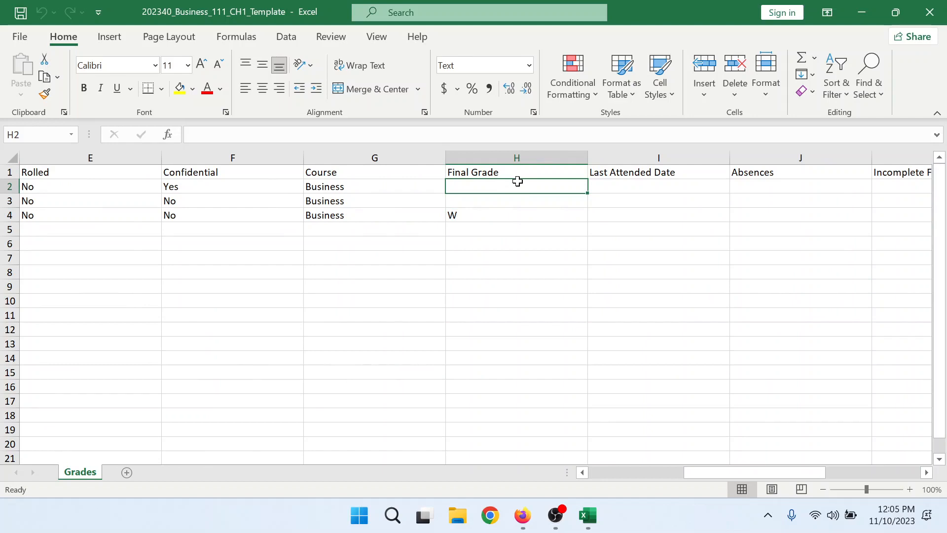
type("A+")
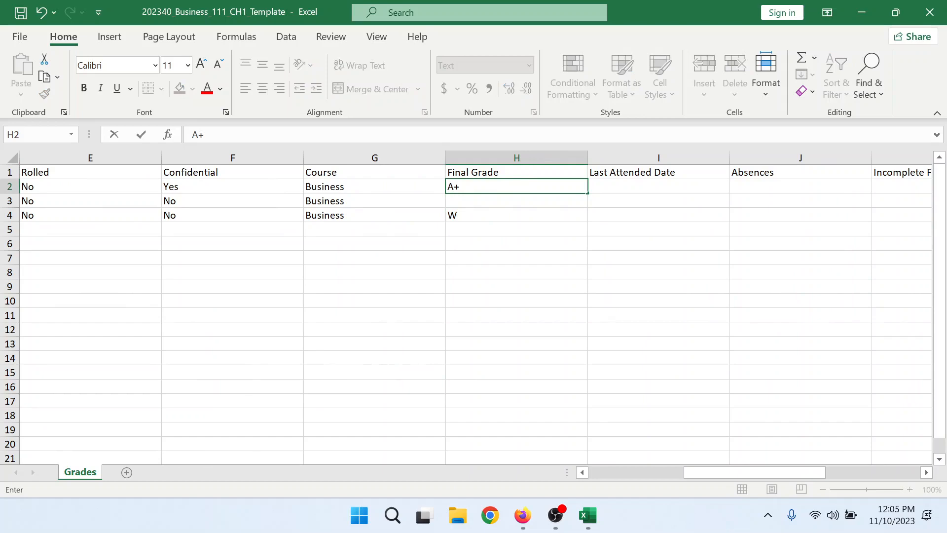
key("Return")
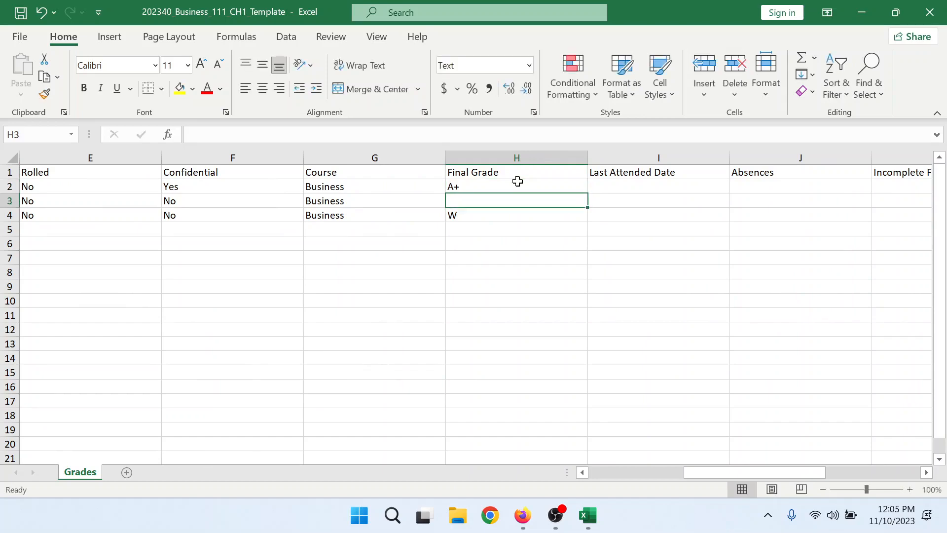
type("B")
key("Return")
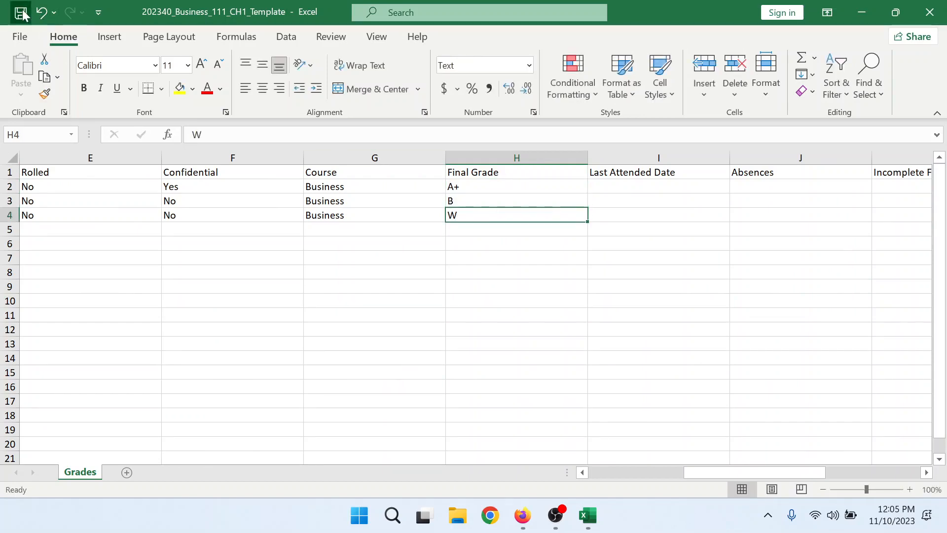
left_click(928, 14)
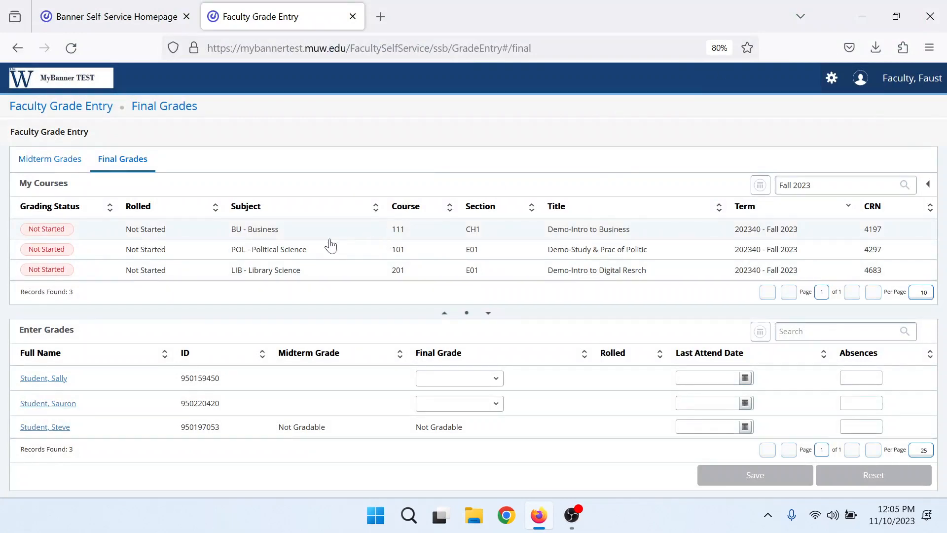
Start a grade import, upload the 202340_Business_111_CH1_Template file from Downloads, and continue to its preview.
left_click(831, 78)
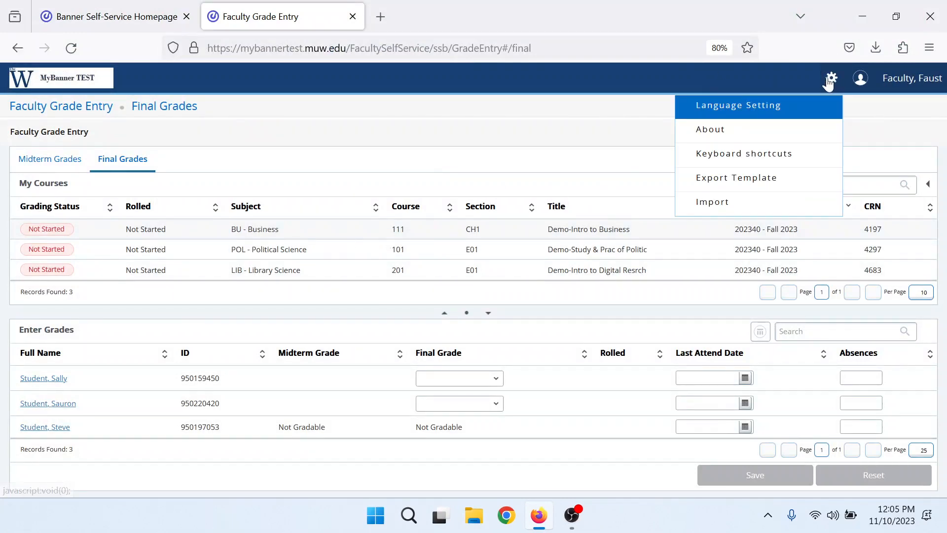
left_click(740, 208)
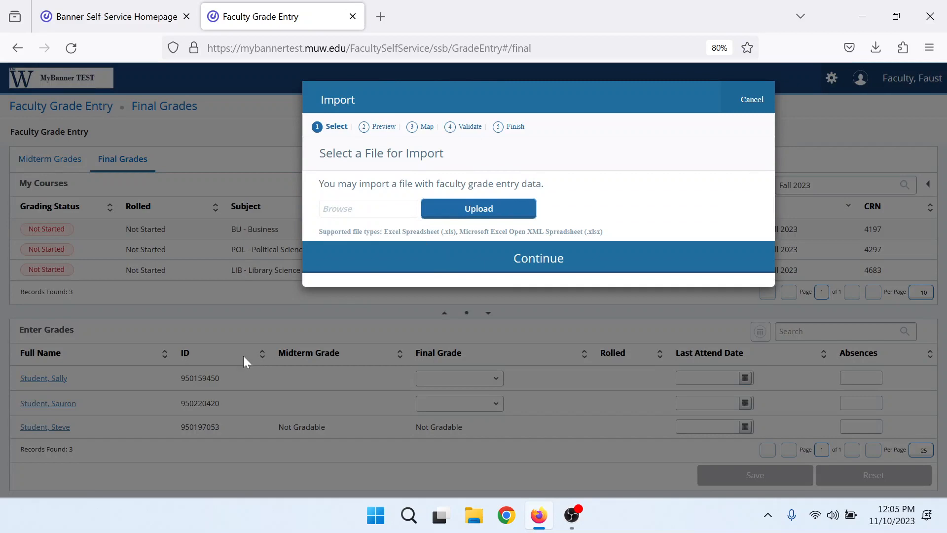
left_click(345, 209)
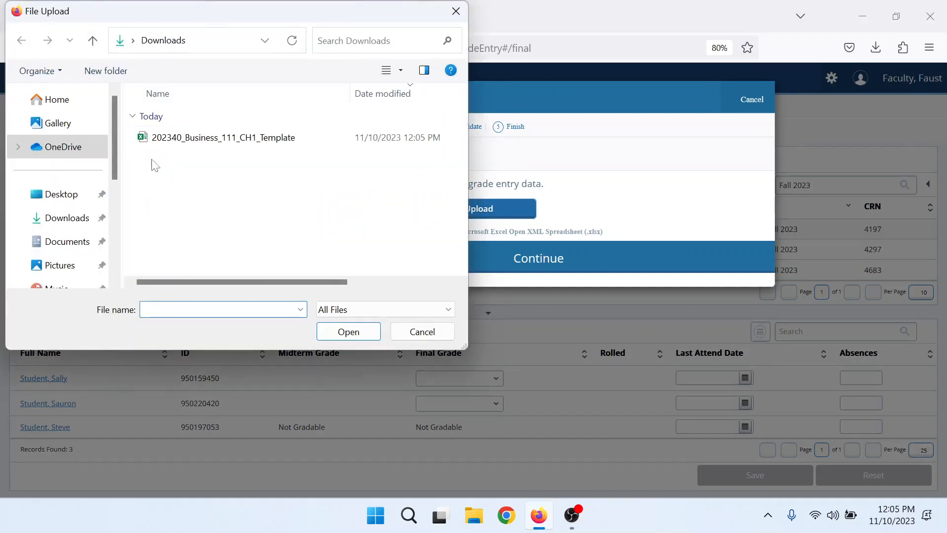
left_click(217, 138)
left_click(360, 330)
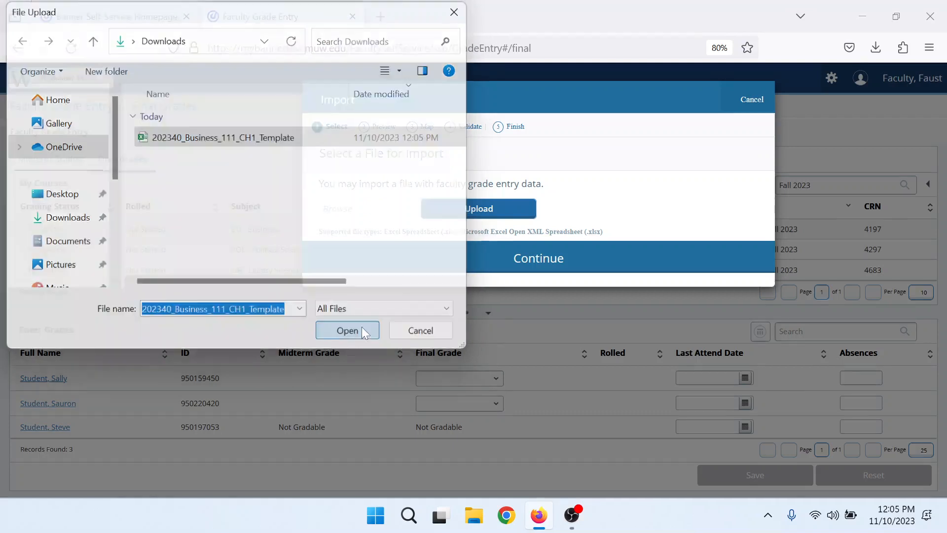
left_click(478, 210)
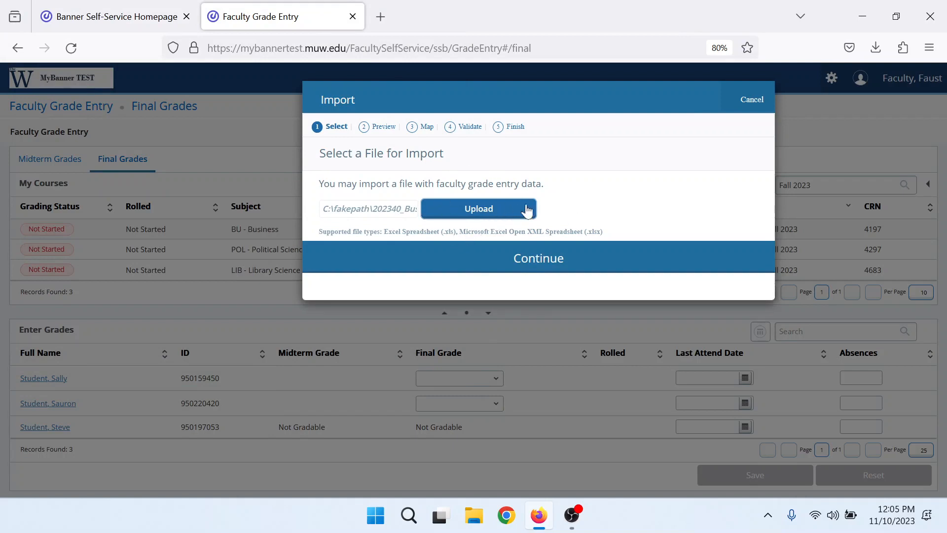
left_click(538, 261)
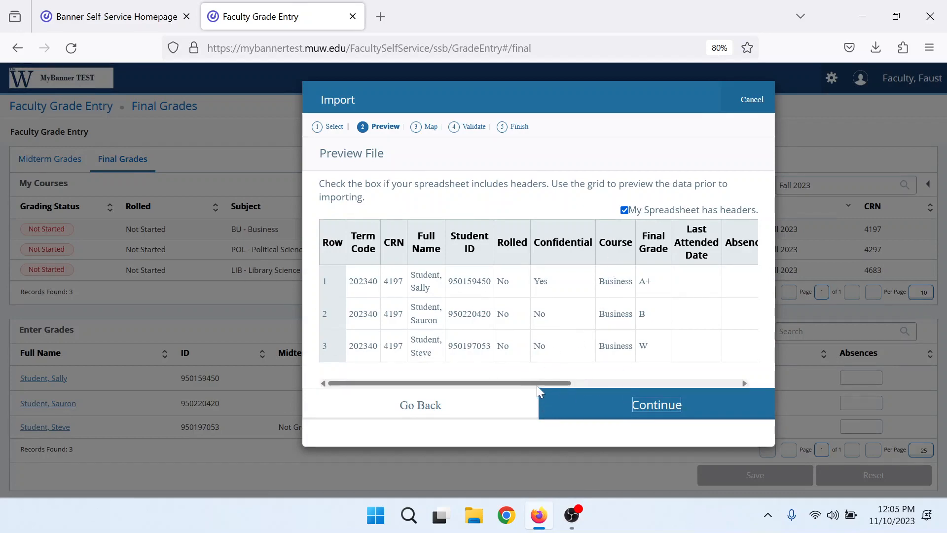
Accept the file preview with spreadsheet headers enabled and keep the default column mapping, continuing to validation.
left_click_drag(543, 382, 561, 393)
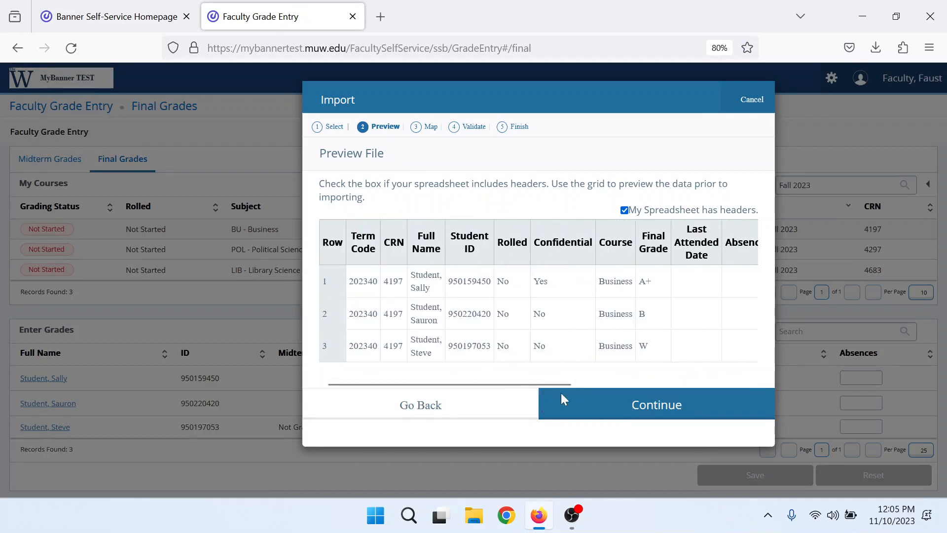
left_click(652, 416)
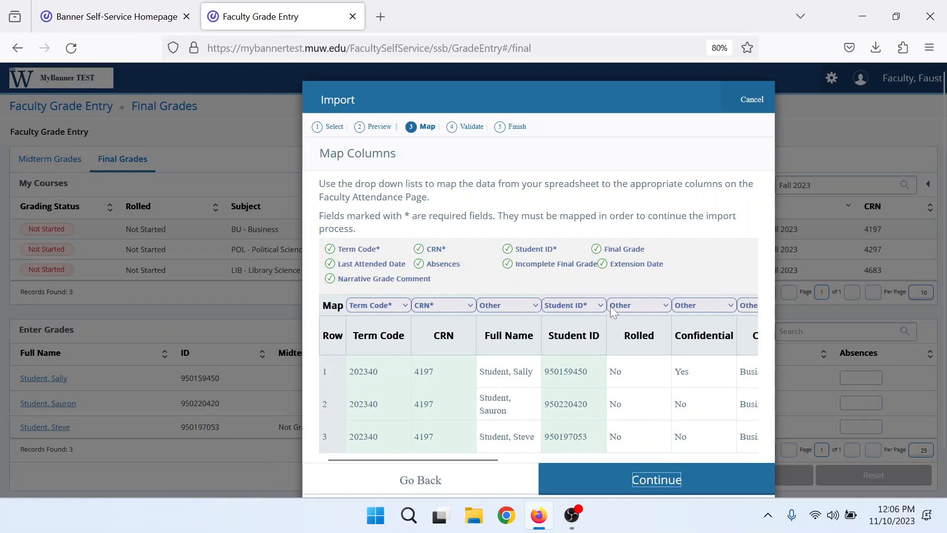
left_click(660, 486)
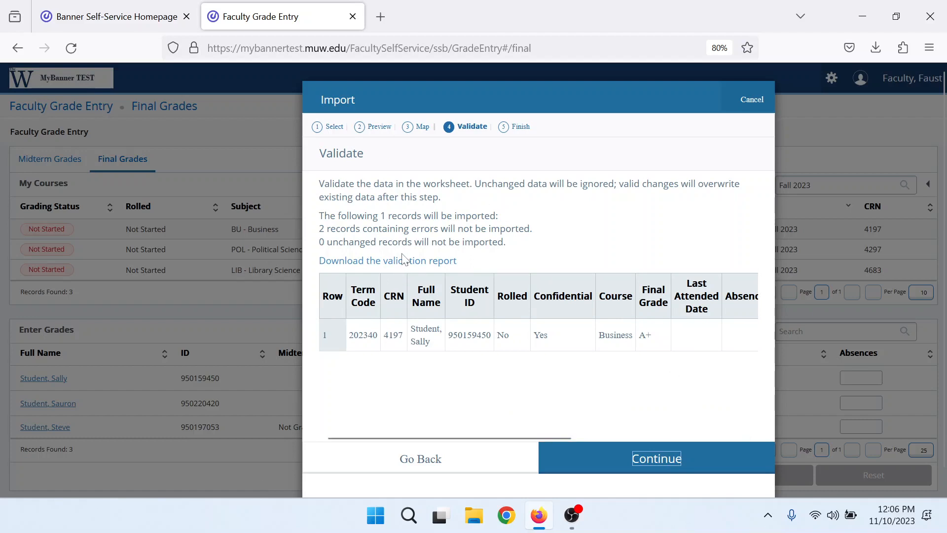
Download the validation report, open it in Excel to examine each row's error and Final Grade, and close it.
left_click(371, 261)
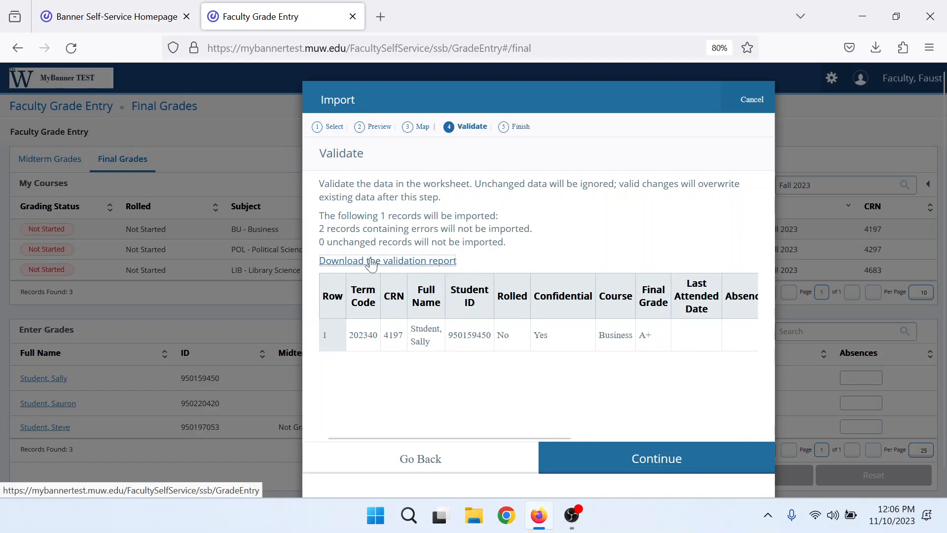
left_click(715, 87)
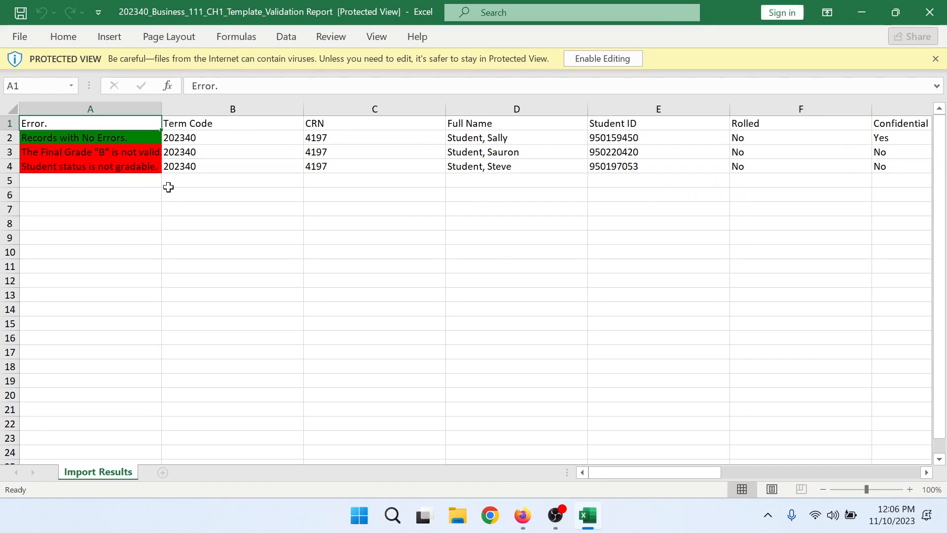
left_click_drag(125, 164, 883, 165)
left_click(884, 164)
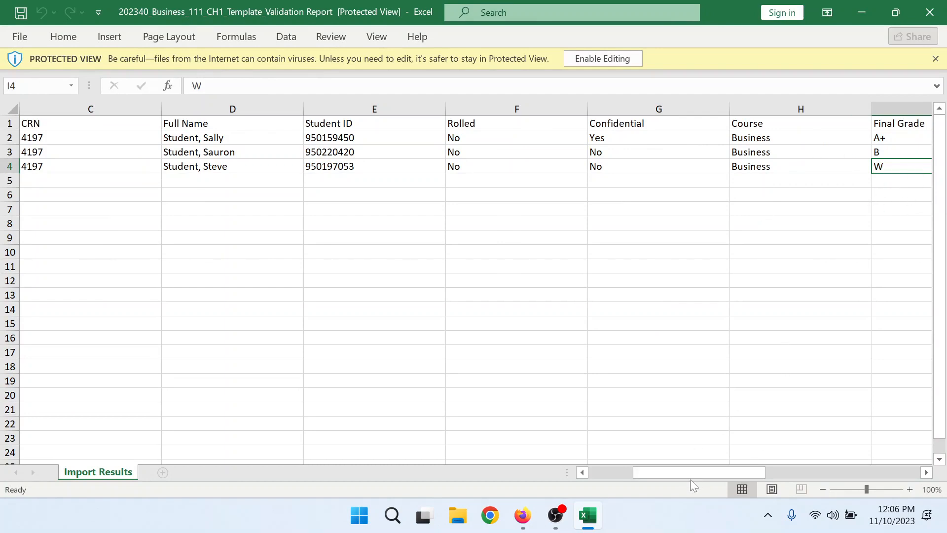
left_click_drag(703, 474, 555, 496)
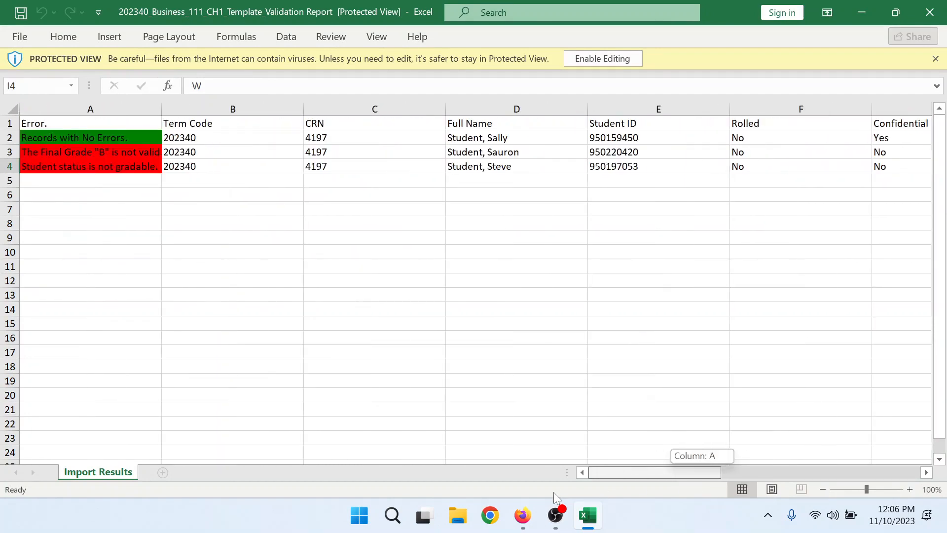
left_click(56, 153)
left_click(10, 150)
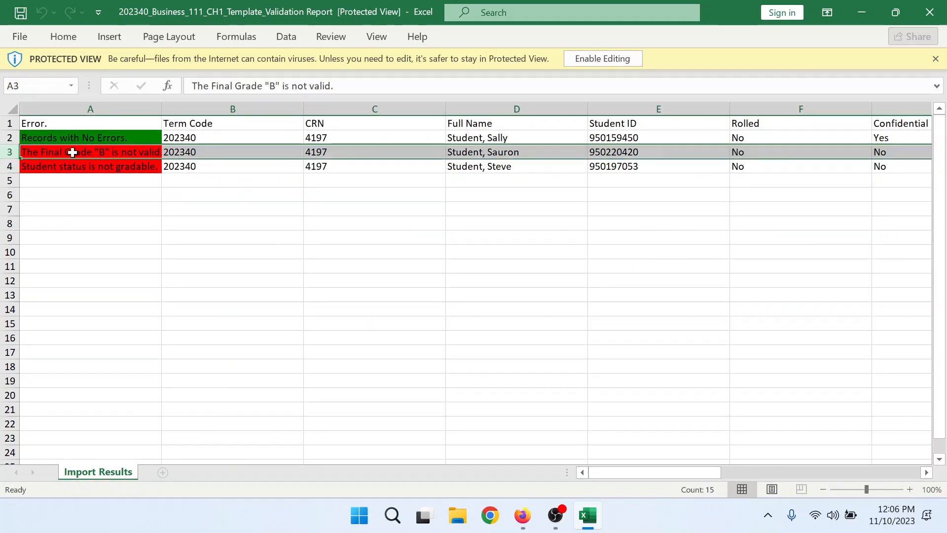
mouse_move(694, 474)
left_mouse_down()
mouse_move(723, 464)
mouse_move(708, 468)
left_mouse_up()
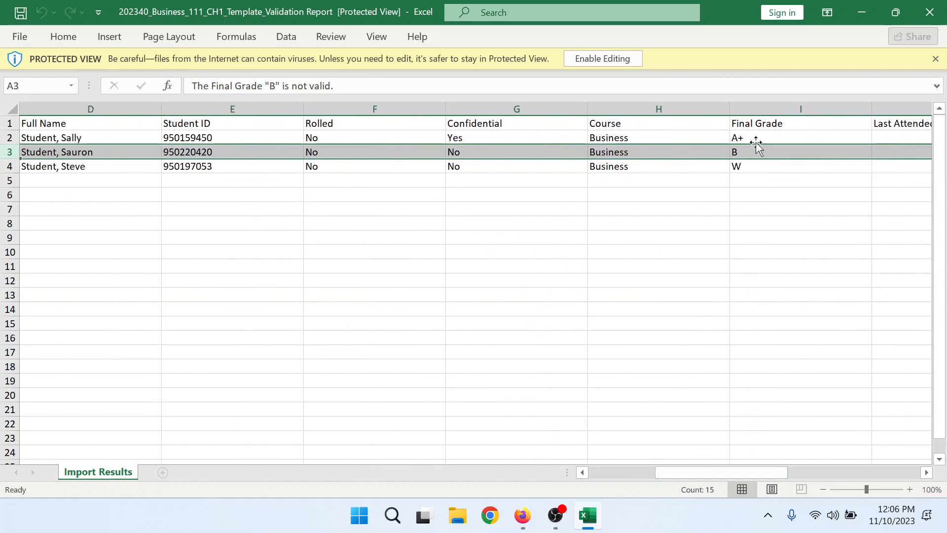
left_click(915, 15)
left_click(915, 14)
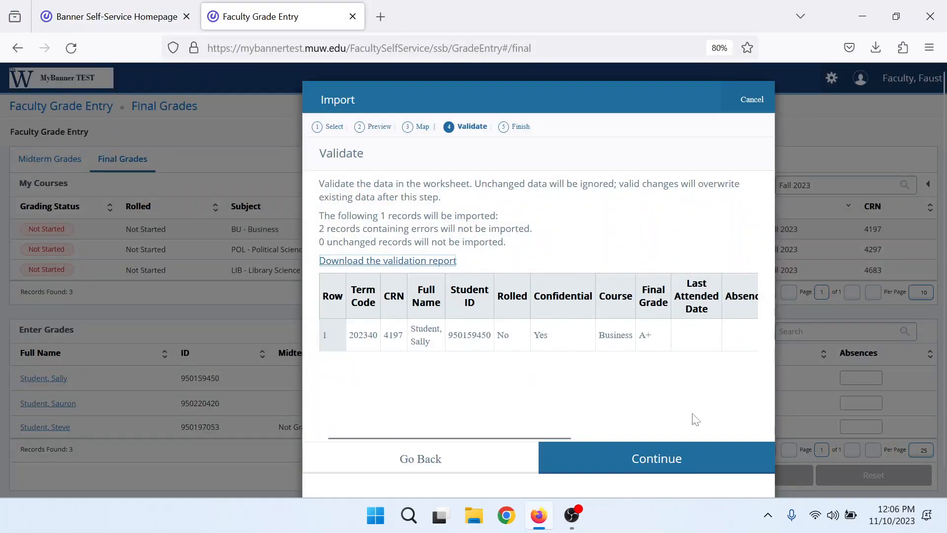
Continue past validation and finish the grade import.
left_click(669, 459)
left_click(544, 273)
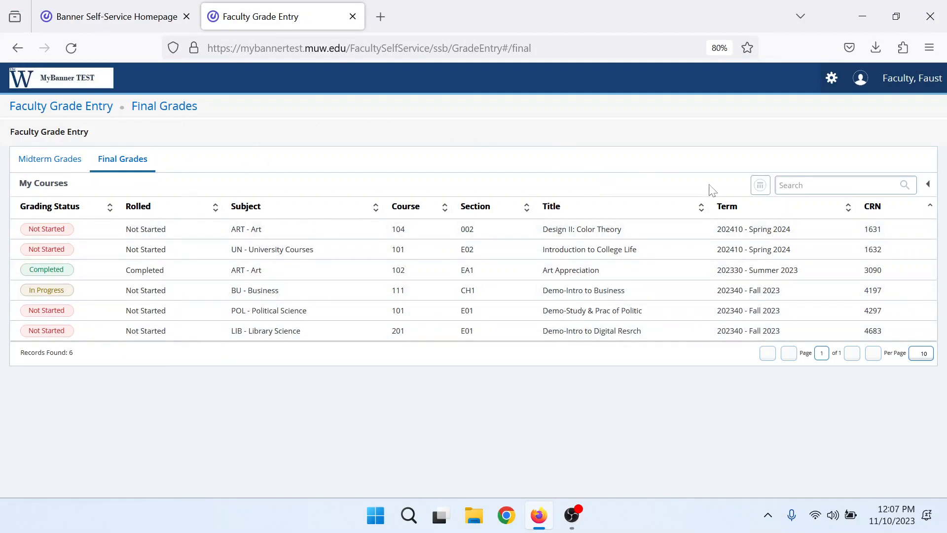
Filter the course list by Fall 2023 and open the Business 111 roster.
left_click(799, 185)
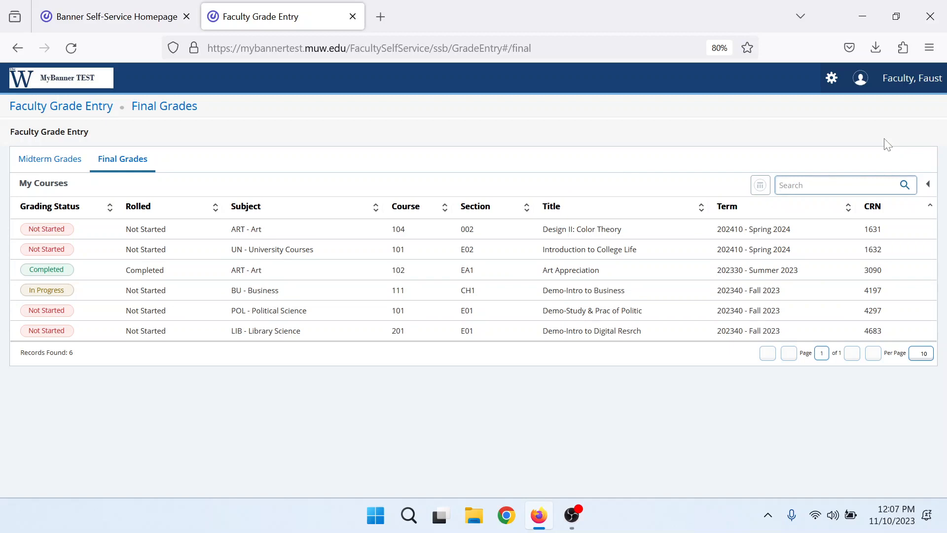
type("Fall 2023")
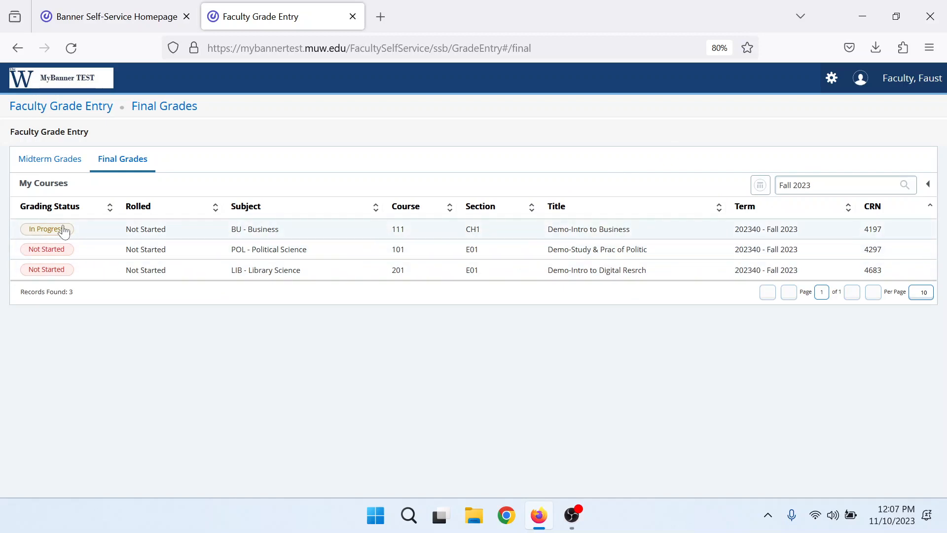
left_click(159, 233)
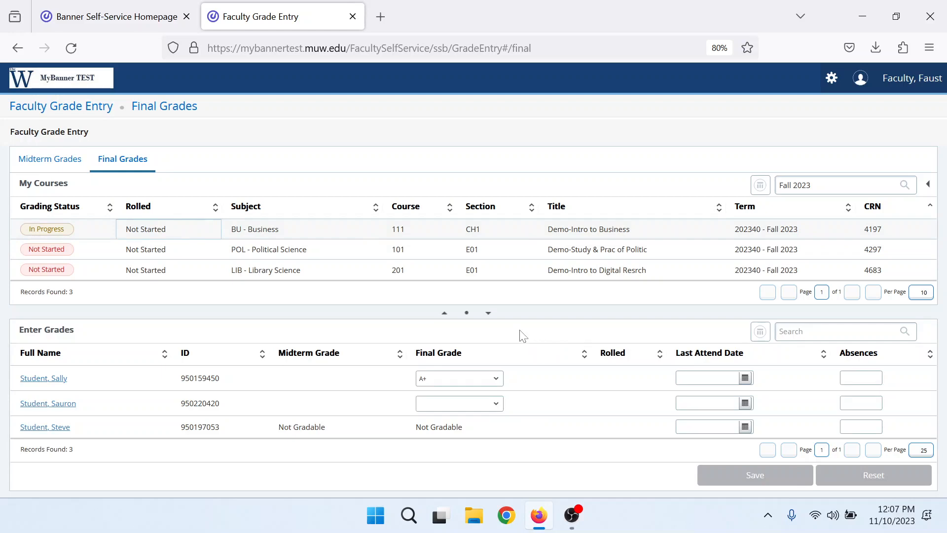
Set the second student's final grade to WP in Business 111 and save.
left_click(487, 407)
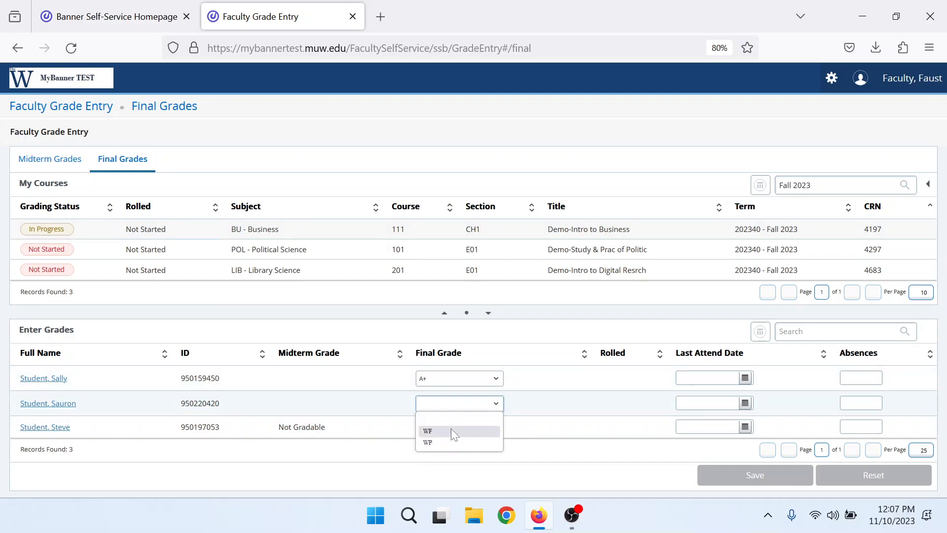
left_click(448, 442)
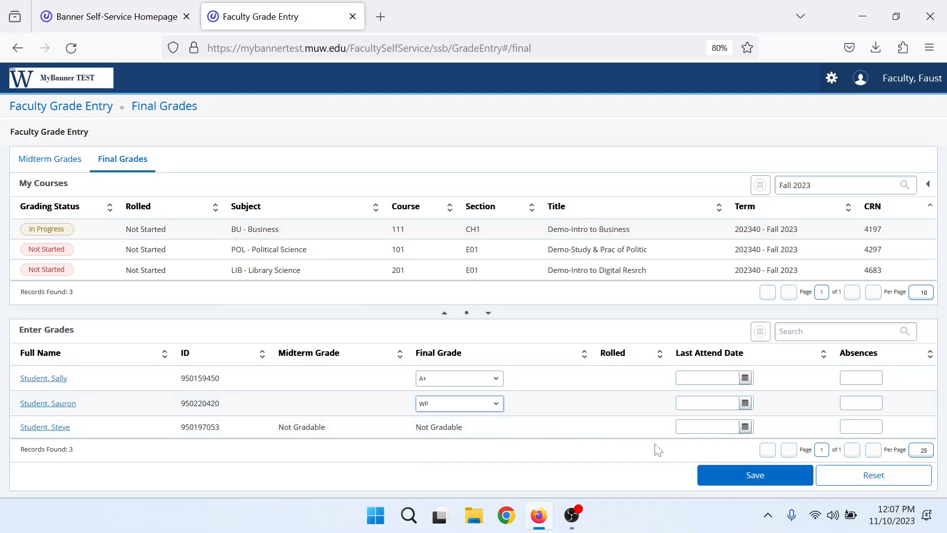
left_click(746, 474)
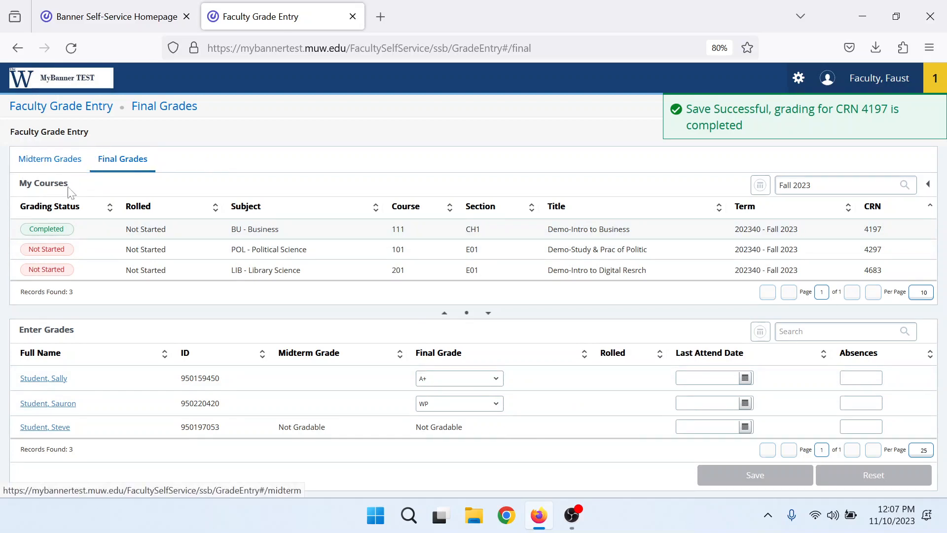
Enter final grades C, C- and B- for the three Political Science 101 students in roster order, and save.
left_click(101, 251)
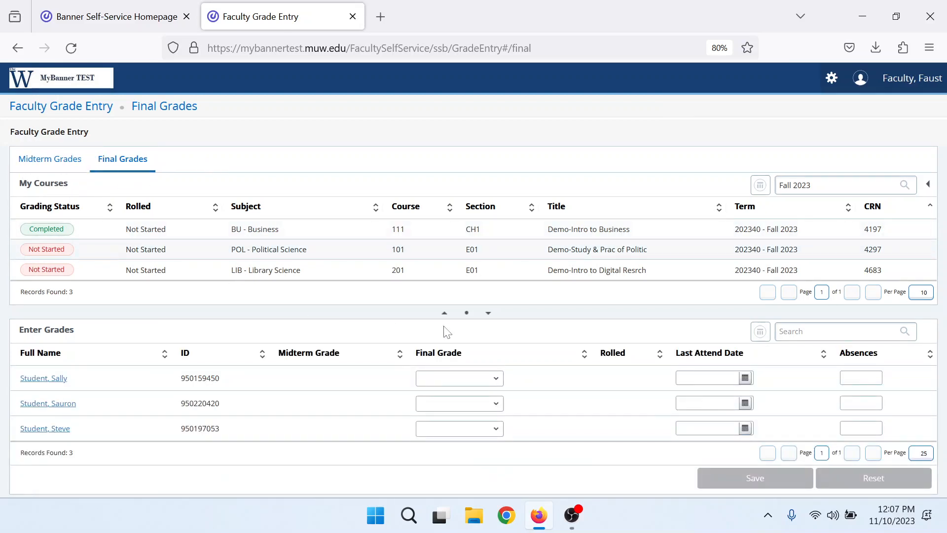
left_click(490, 382)
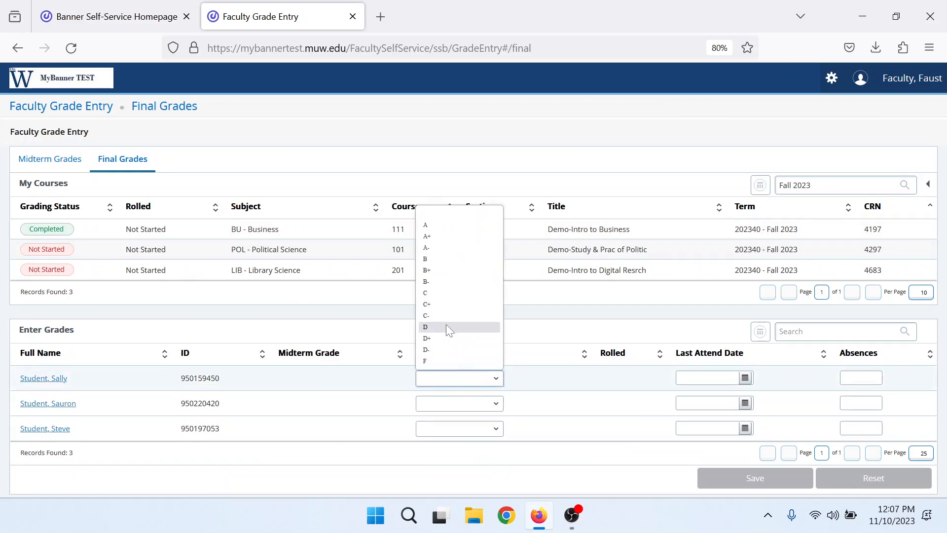
left_click(443, 294)
left_click(491, 403)
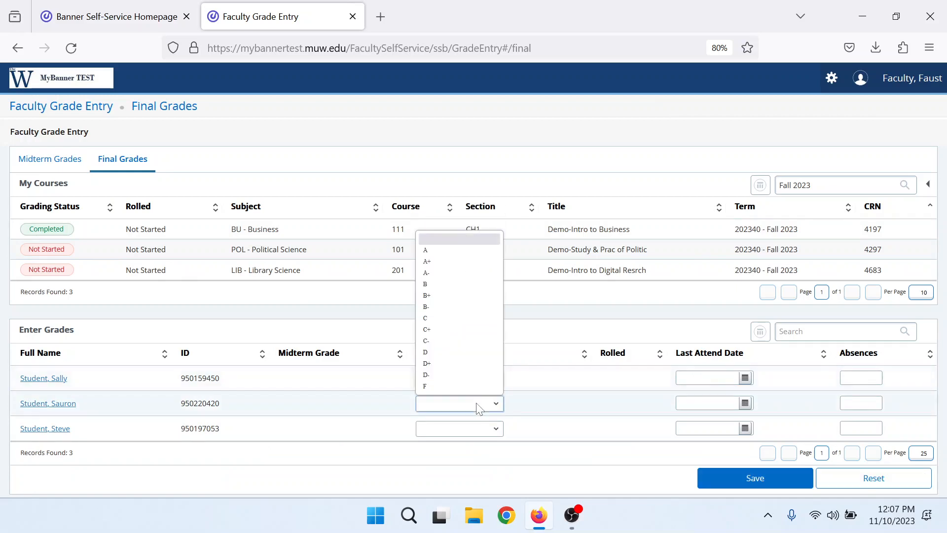
left_click(454, 340)
left_click(495, 428)
left_click(464, 332)
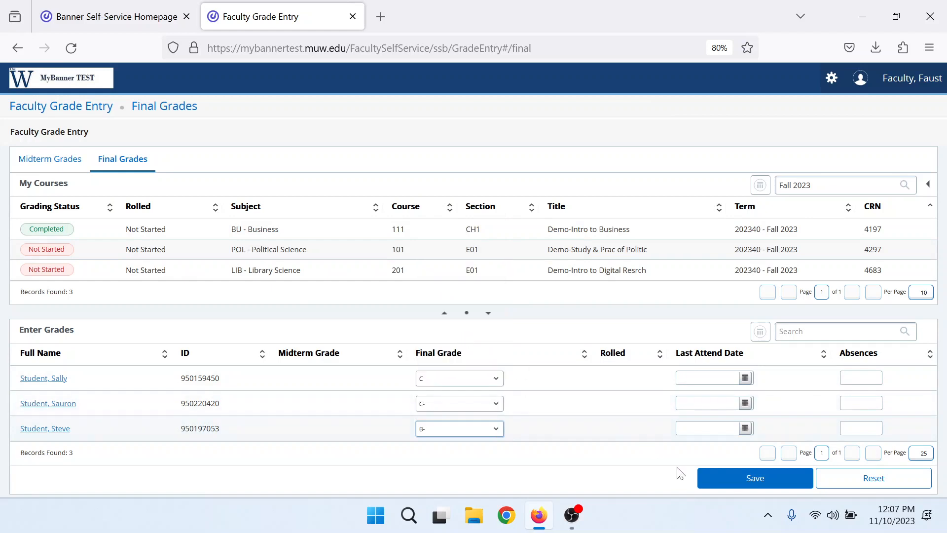
left_click(730, 480)
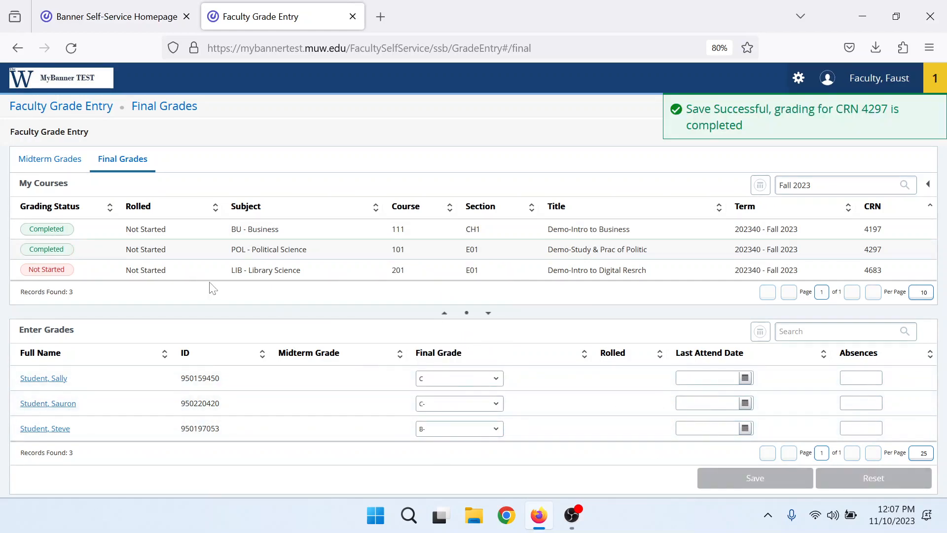
Enter final grades C+, C and A- for the three Library Science 201 students in roster order, and save.
left_click(274, 270)
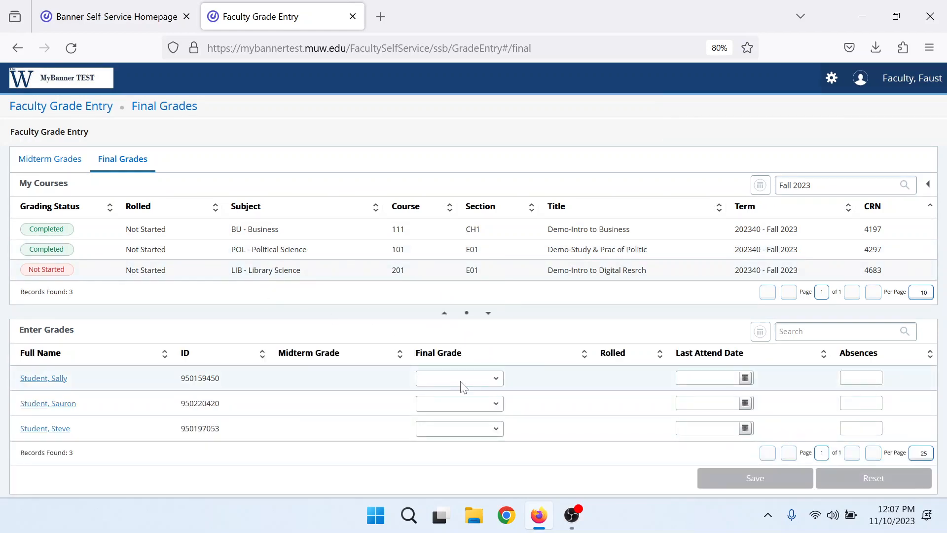
left_click(464, 378)
left_click(450, 304)
left_click(460, 404)
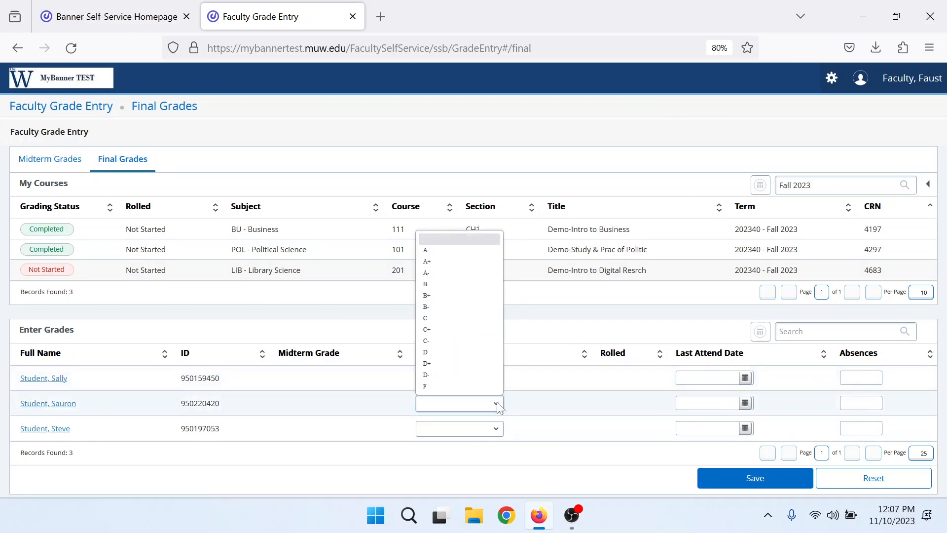
left_click(460, 318)
left_click(493, 429)
left_click(443, 296)
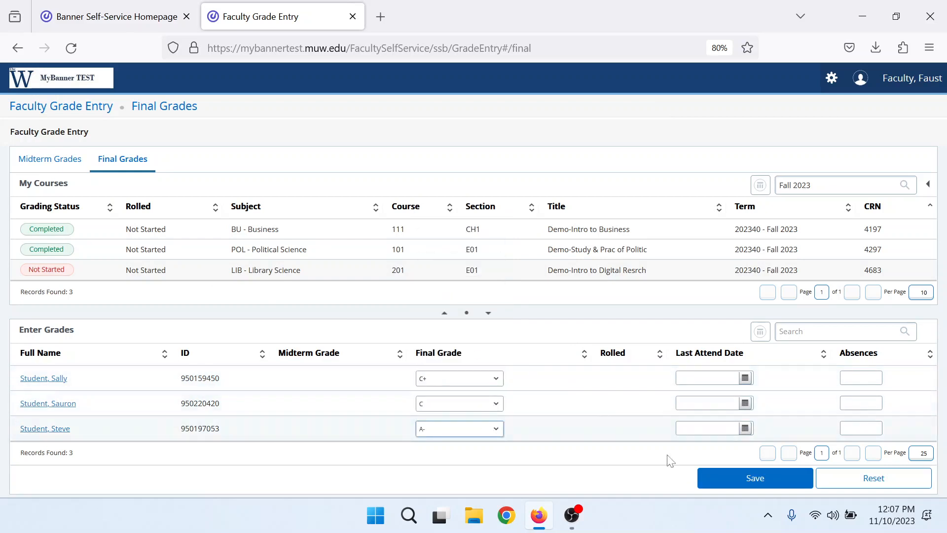
left_click(740, 481)
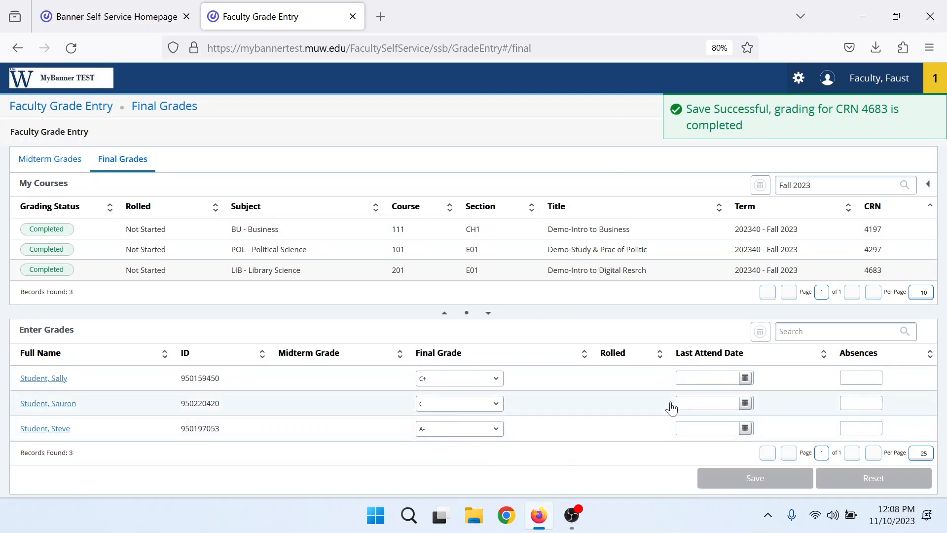
Clear the final grades of all three Library Science 201 students, save and acknowledge the notification.
left_click(911, 376)
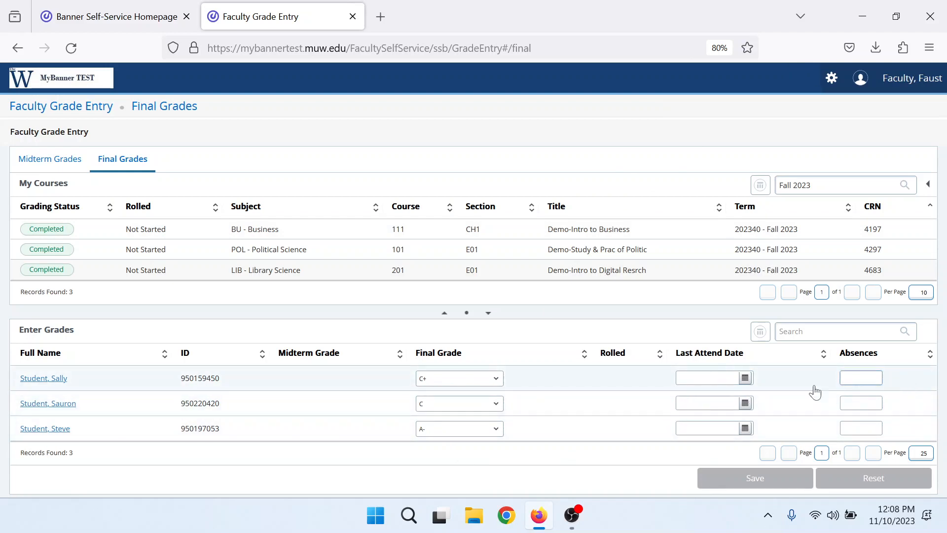
left_click(860, 427)
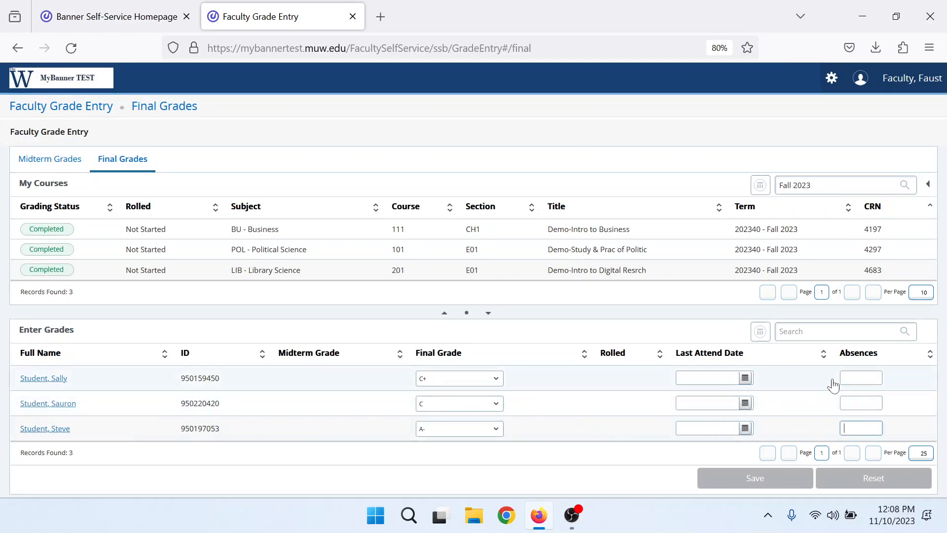
left_click(496, 378)
left_click(459, 217)
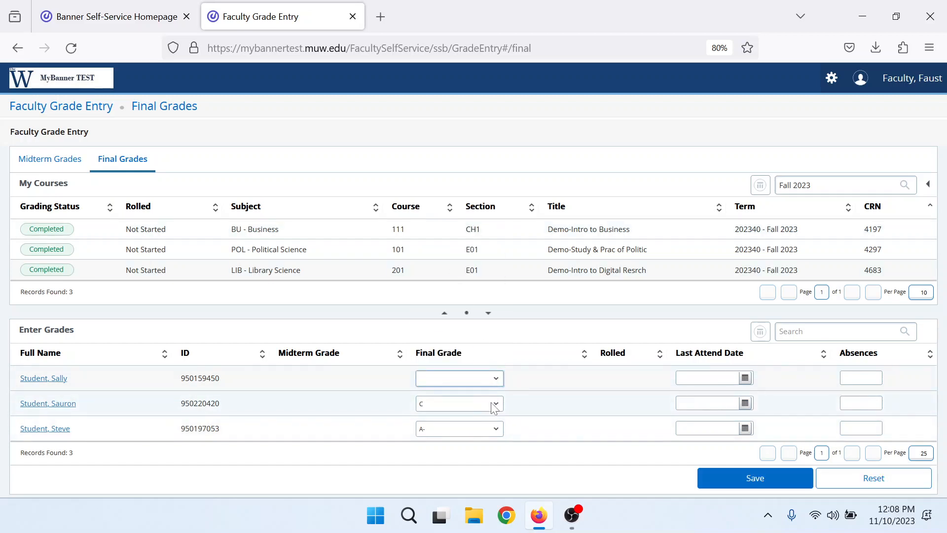
left_click(495, 404)
right_click(488, 404)
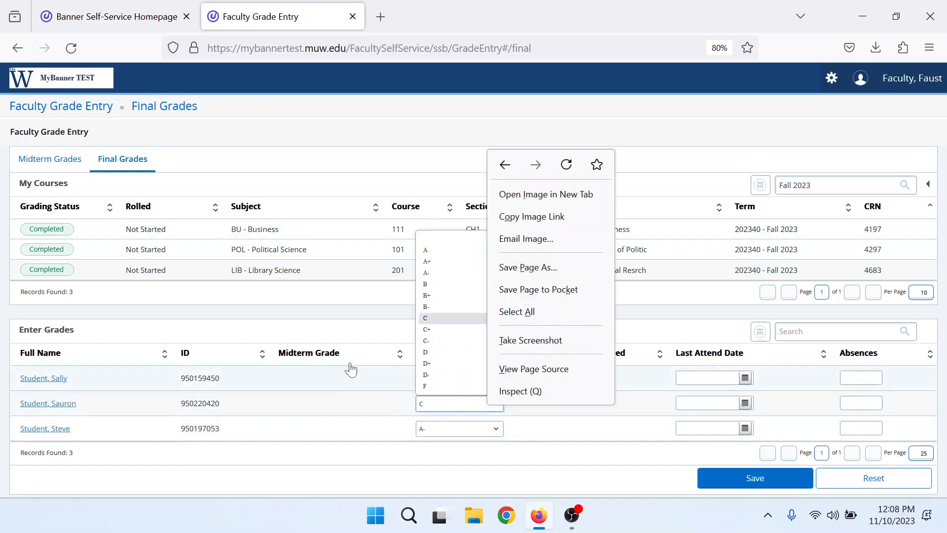
left_click(444, 240)
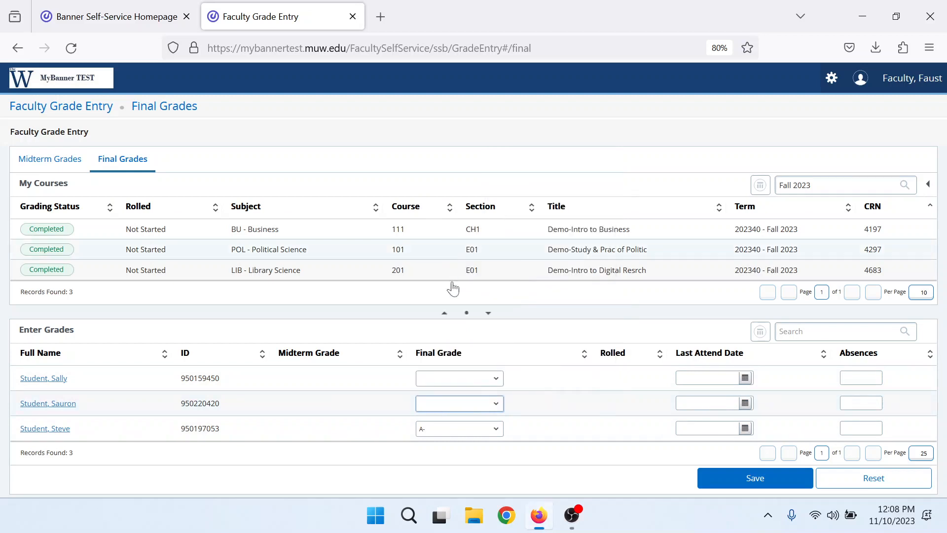
left_click(493, 428)
left_click(454, 267)
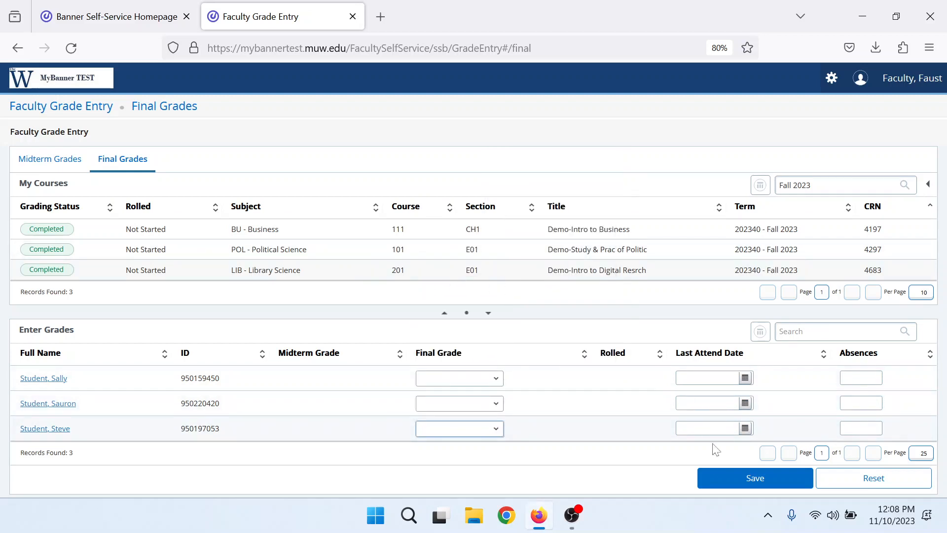
left_click(729, 477)
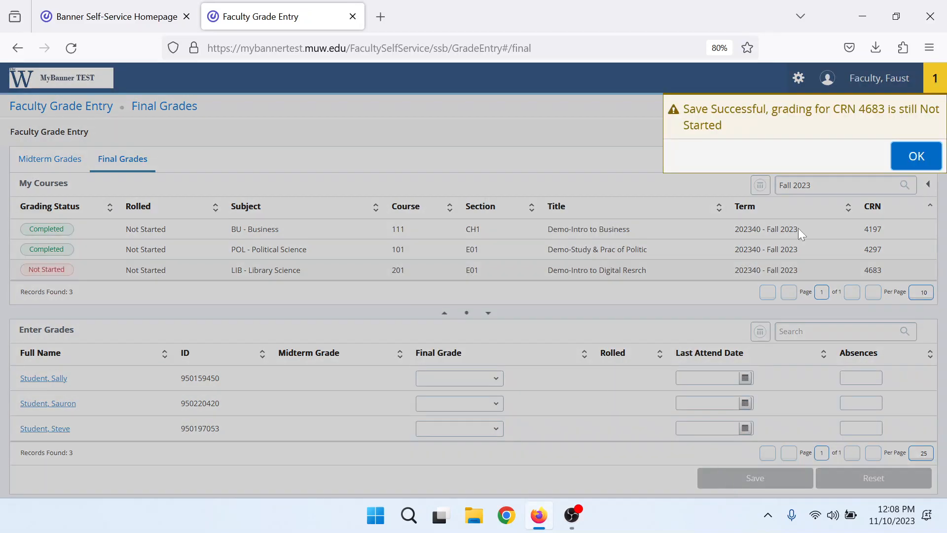
left_click(917, 159)
Switch to midterm grades, filter the courses by Fall 2023 and open the Library Science 201 roster.
left_click(58, 159)
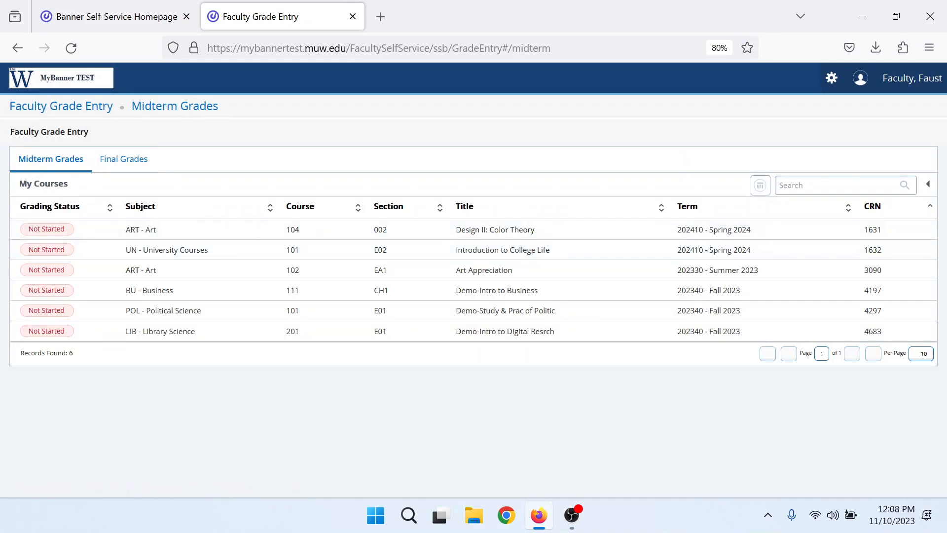
left_click(833, 186)
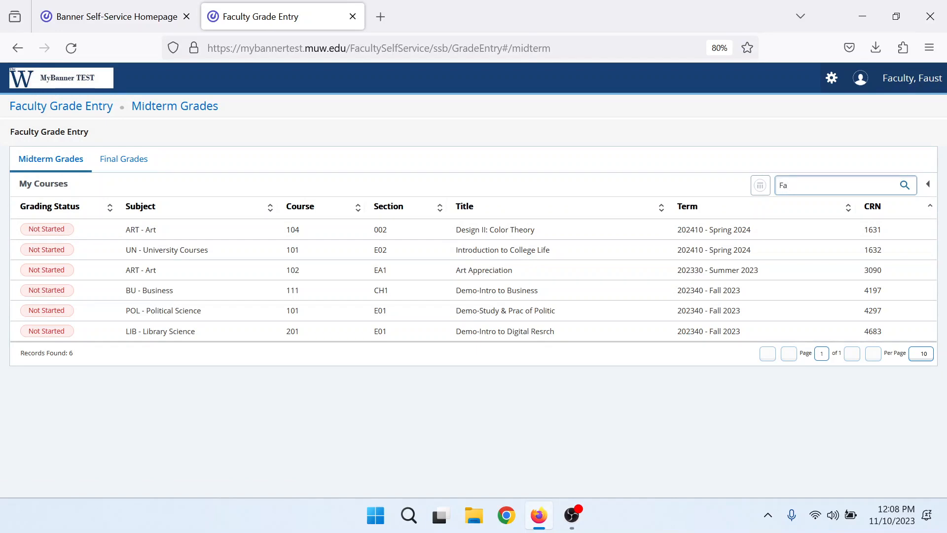
key("Return")
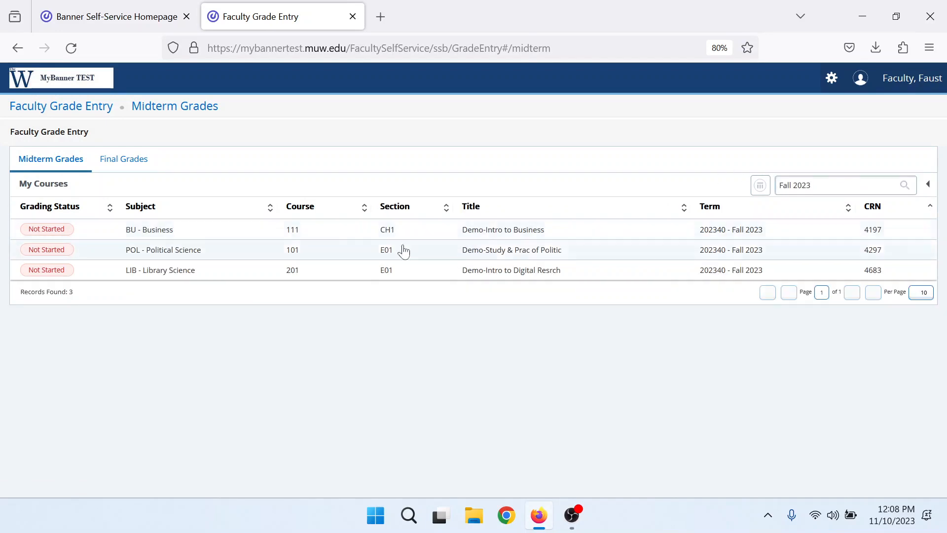
left_click(239, 277)
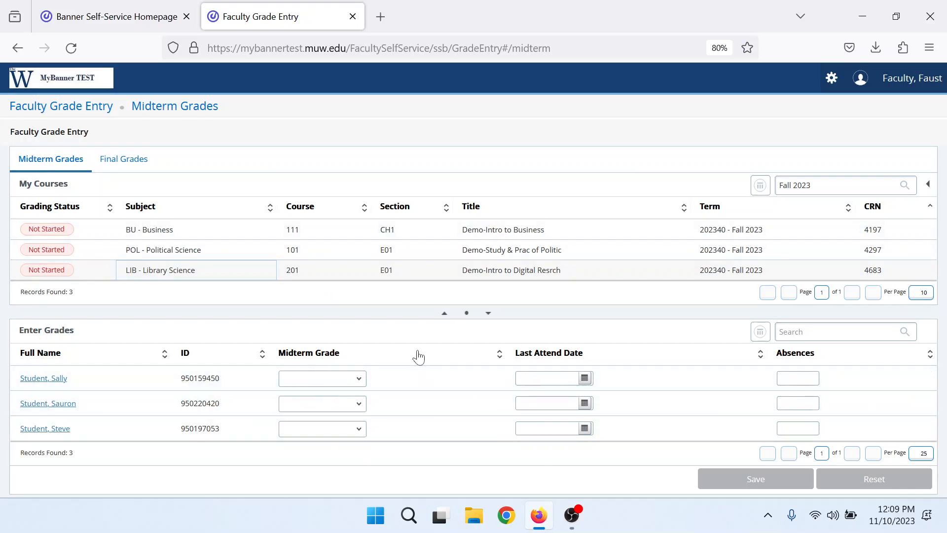
Export the Library Science 201 midterm grade template as an .xlsx spreadsheet and open it in Excel.
left_click(130, 159)
left_click(830, 79)
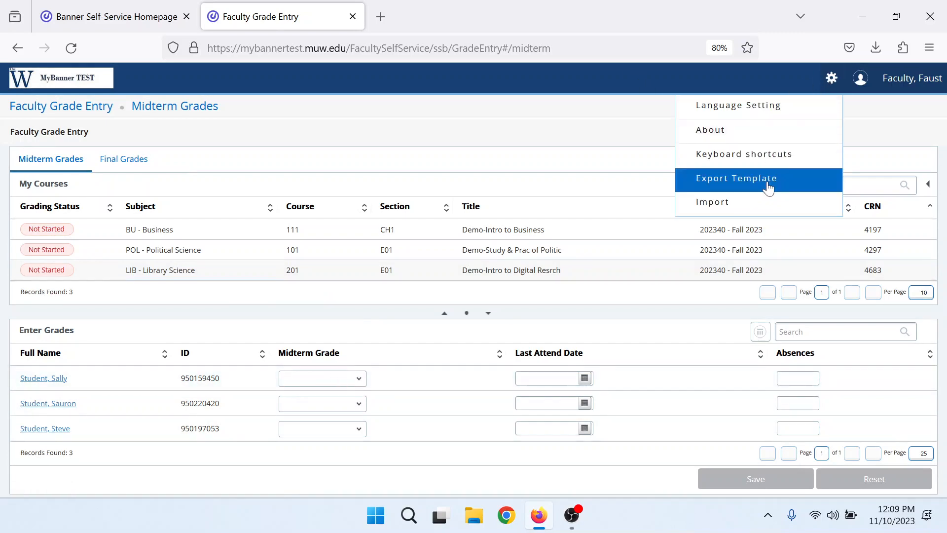
left_click(720, 176)
left_click(489, 200)
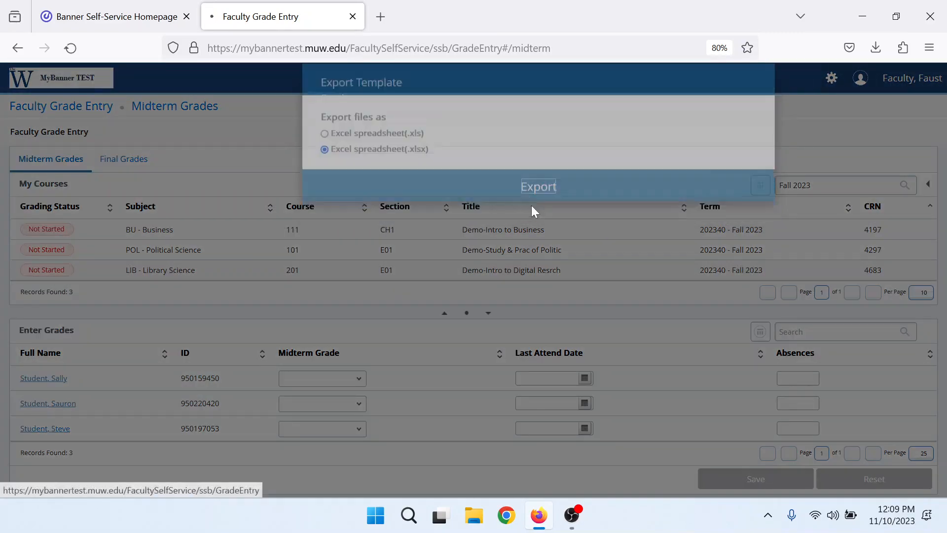
left_click(693, 84)
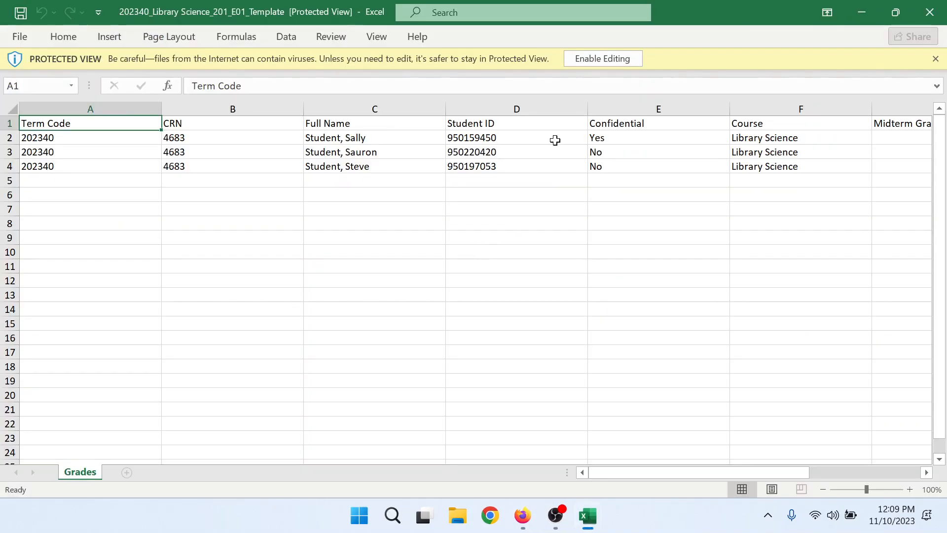
Enable editing in the template, enter 88 absences for each of the three students, then save and close the file.
left_click(567, 58)
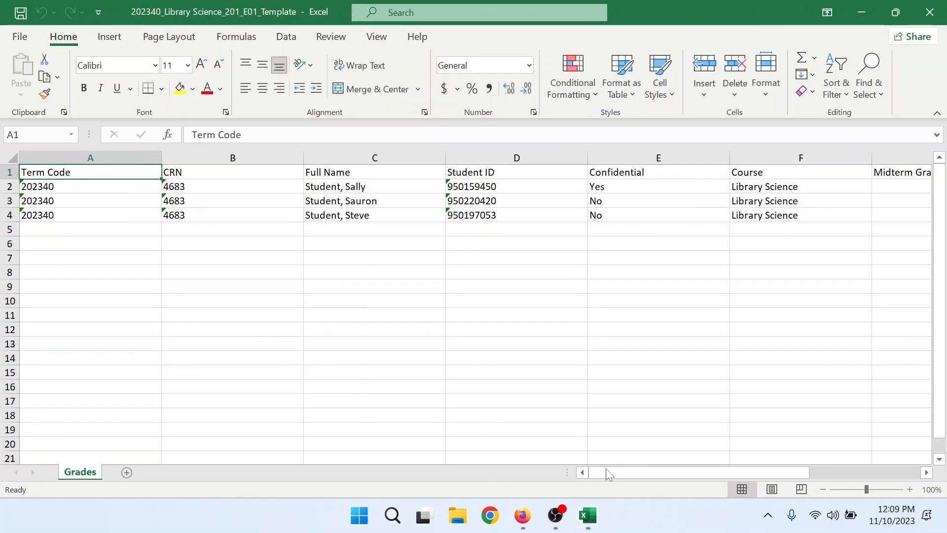
left_click_drag(608, 473, 667, 471)
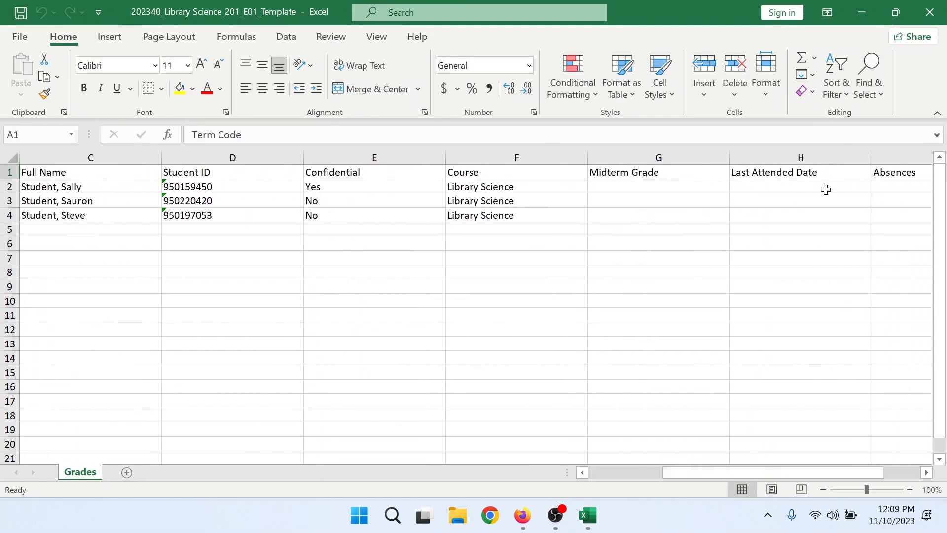
left_click(889, 186)
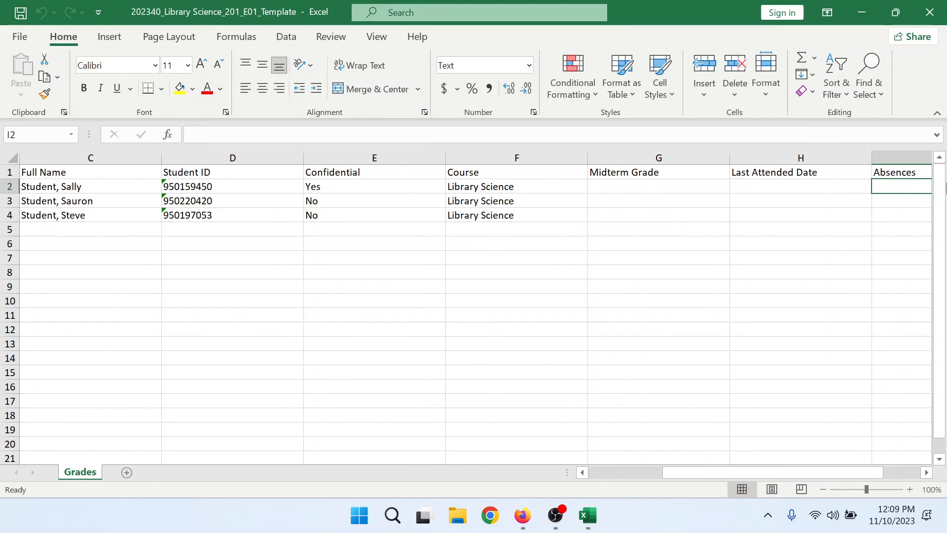
type("88")
key("Return")
type("88")
key("Return")
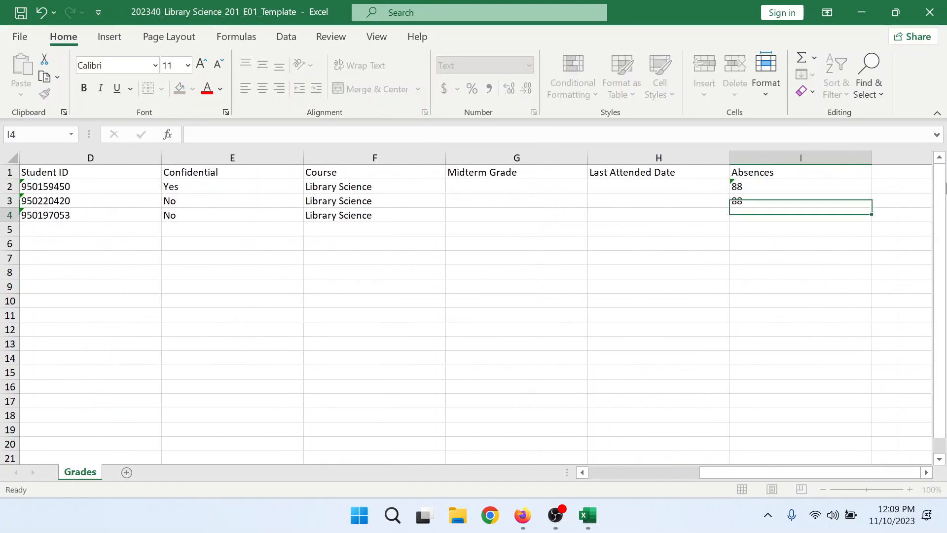
type("88")
key("Up")
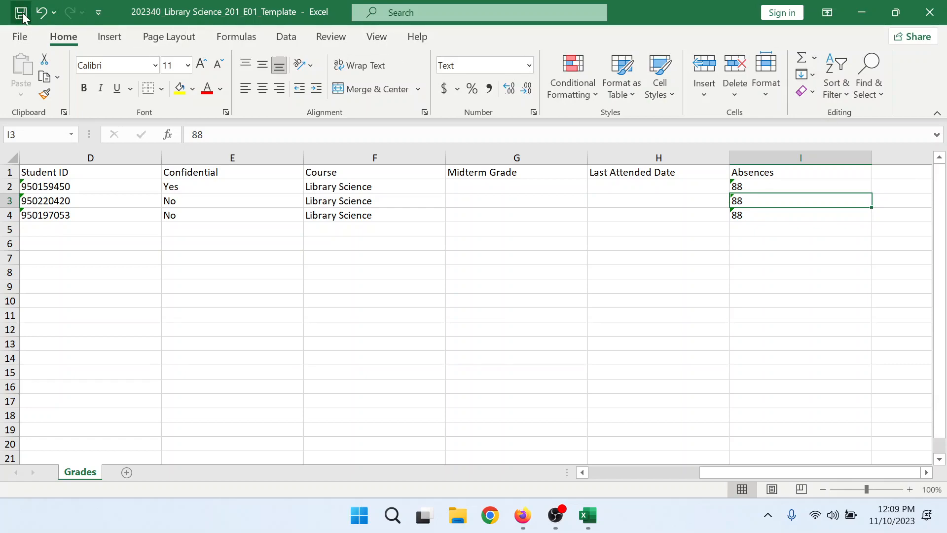
left_click(930, 13)
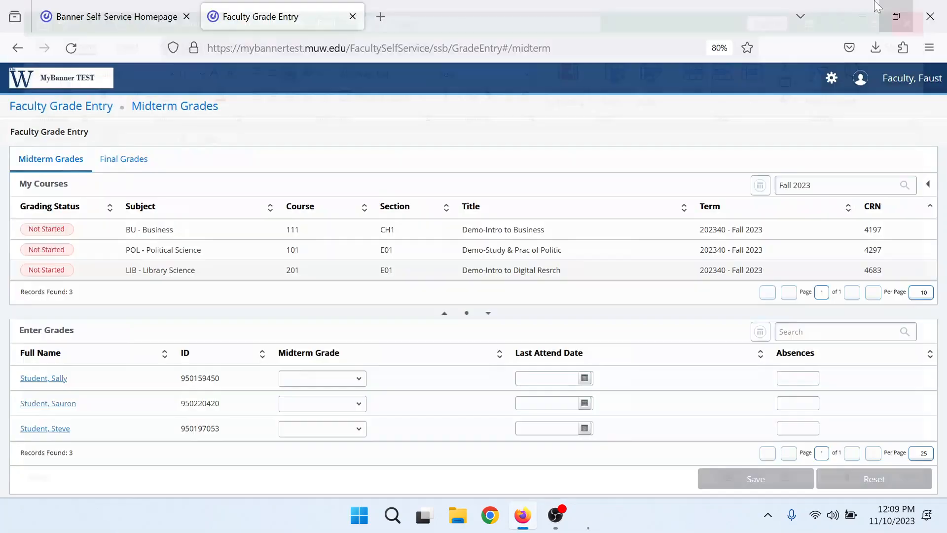
Start a midterm grade import and upload the file 202340_Library Science_201_E01_Template from Downloads.
left_click(833, 80)
left_click(767, 203)
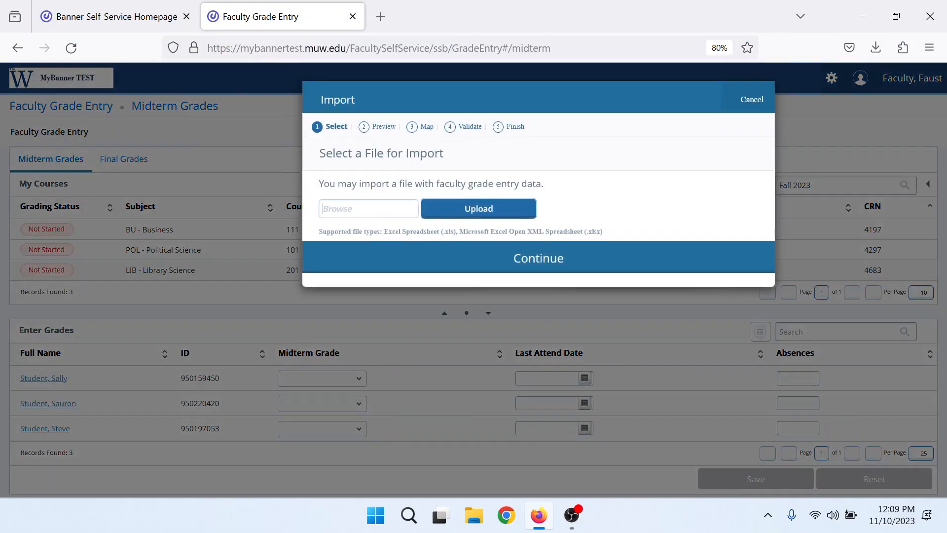
left_click(323, 208)
left_click(235, 137)
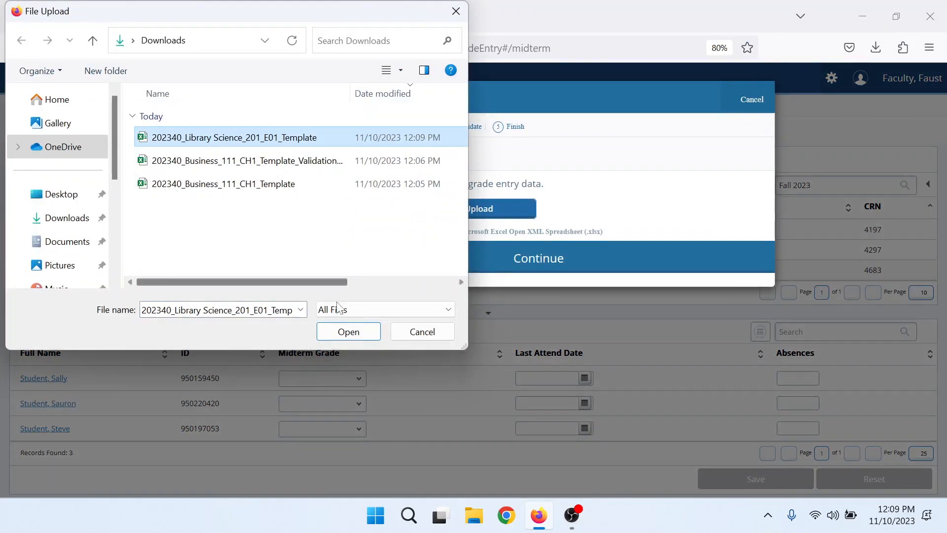
left_click(347, 332)
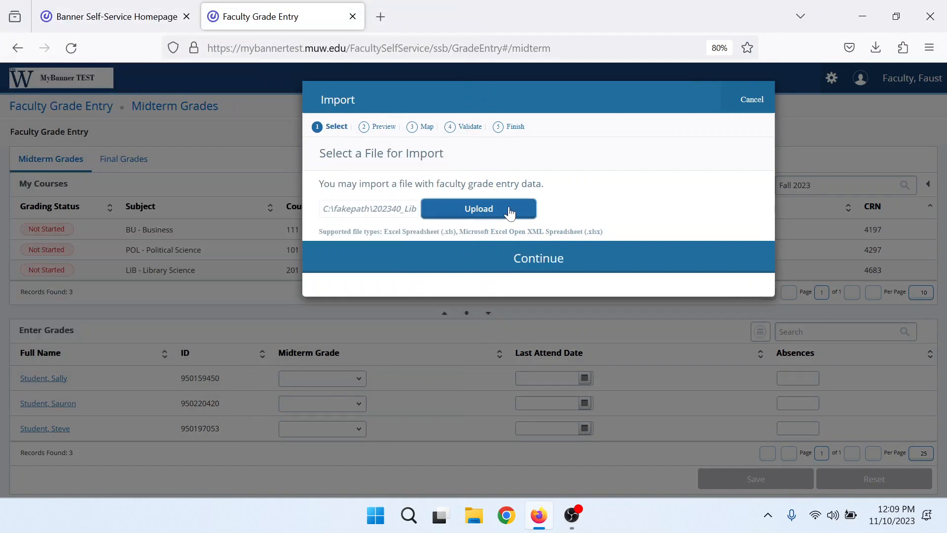
left_click(544, 268)
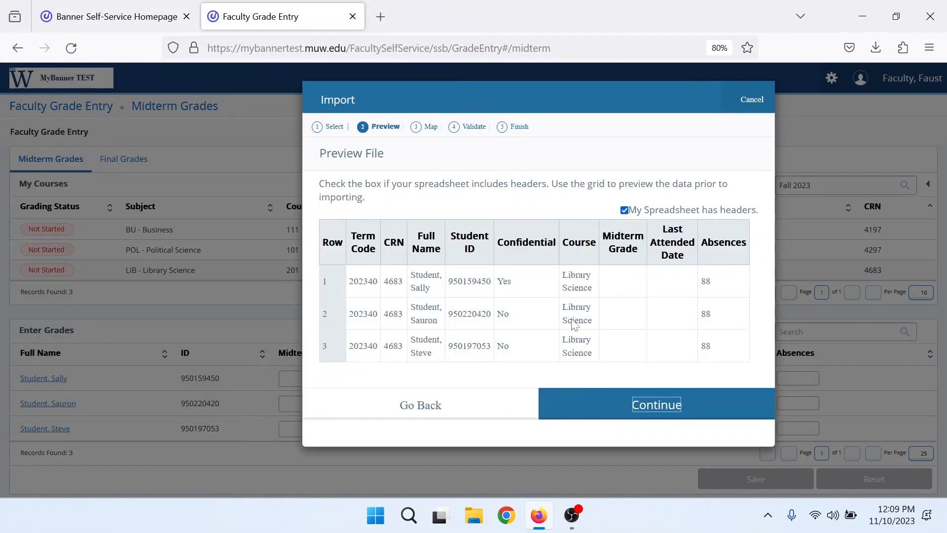
Accept the header setting and column mapping for the uploaded template, run validation and finish the import.
left_click(655, 404)
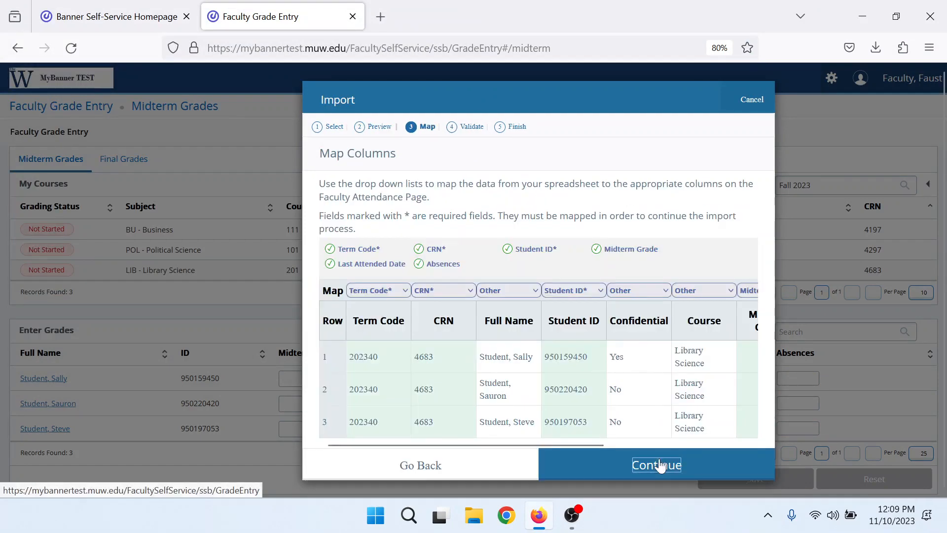
left_click(657, 463)
left_click(655, 461)
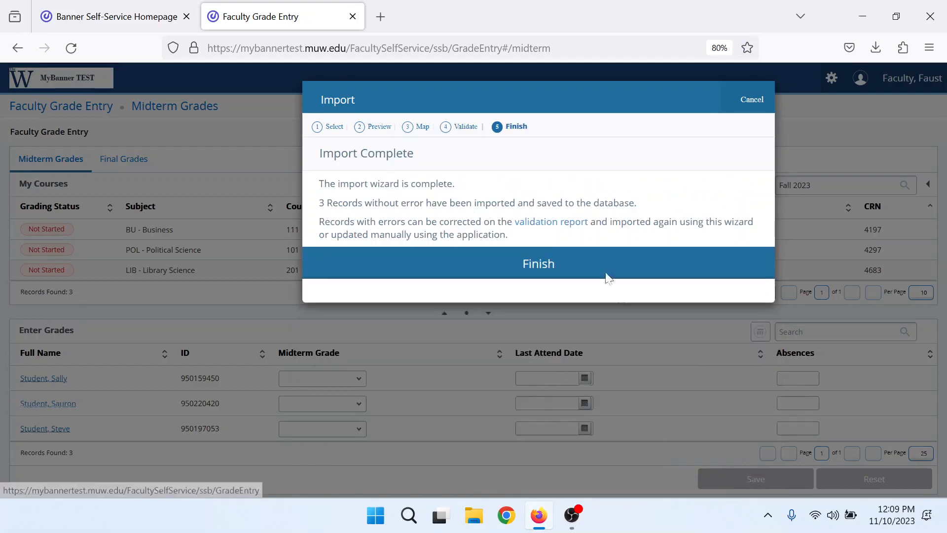
left_click(537, 267)
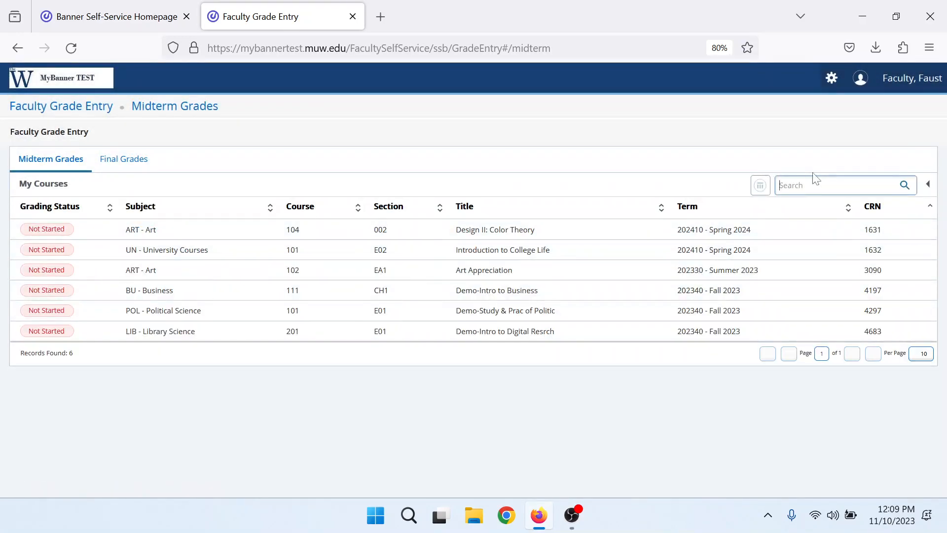
Filter the midterm course list by Fall 2023 again and reopen the Library Science 201 roster.
key("Return")
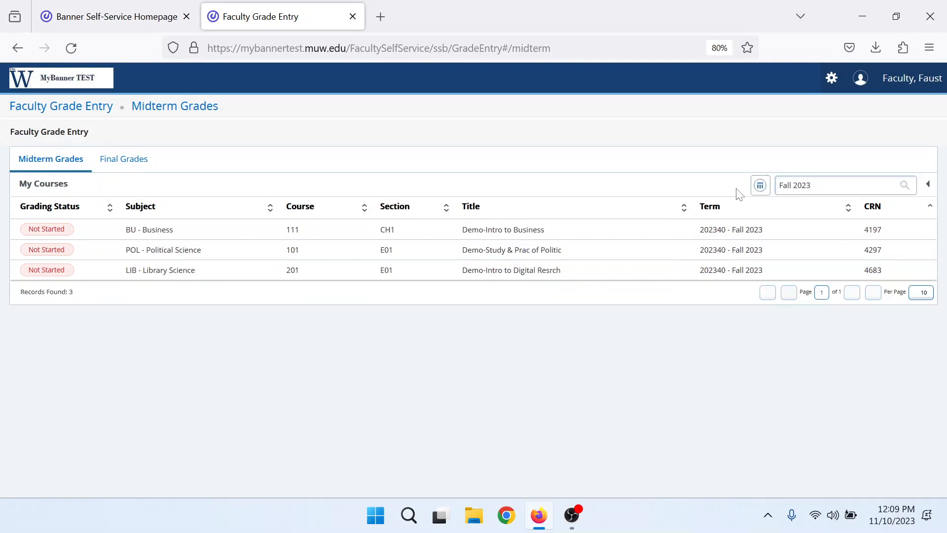
left_click(306, 272)
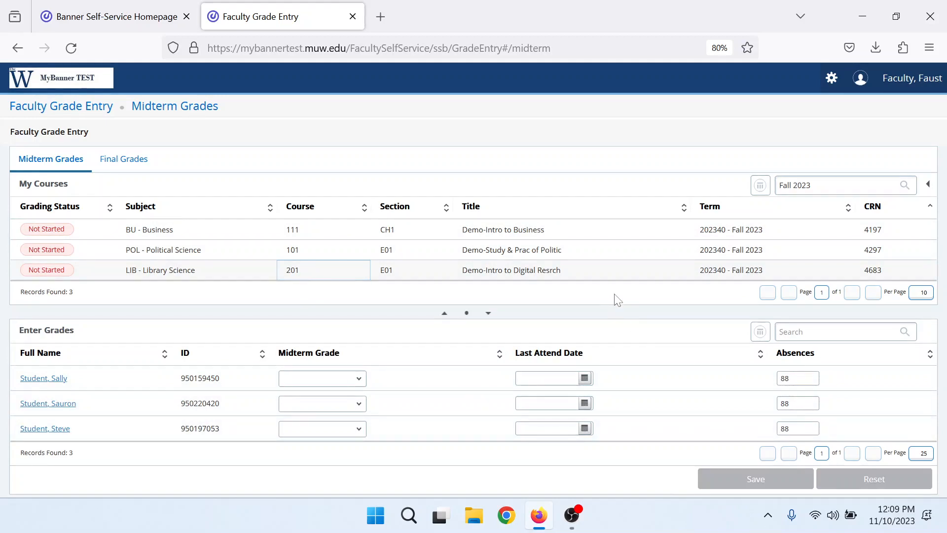
Export a fresh Library Science 201 midterm template containing the imported absences, open it in Excel and enable editing.
left_click(831, 79)
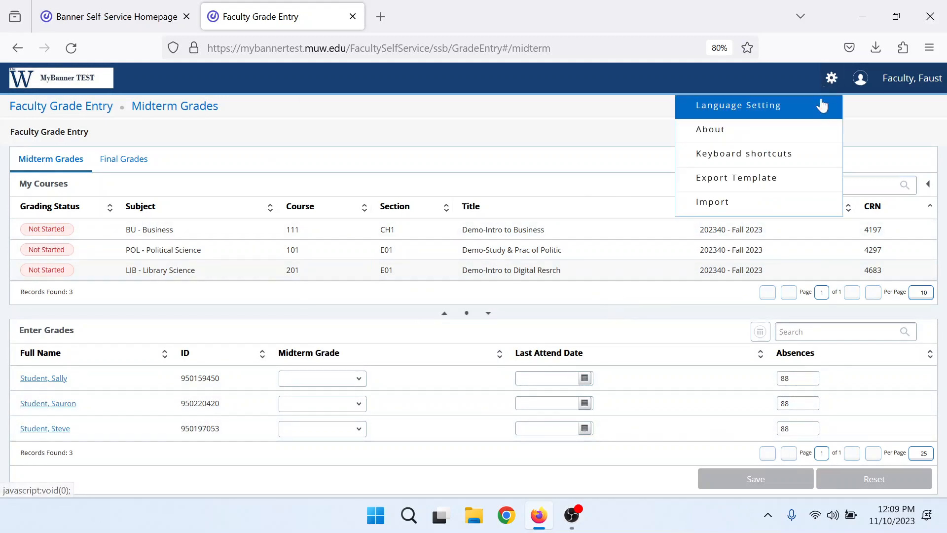
left_click(738, 178)
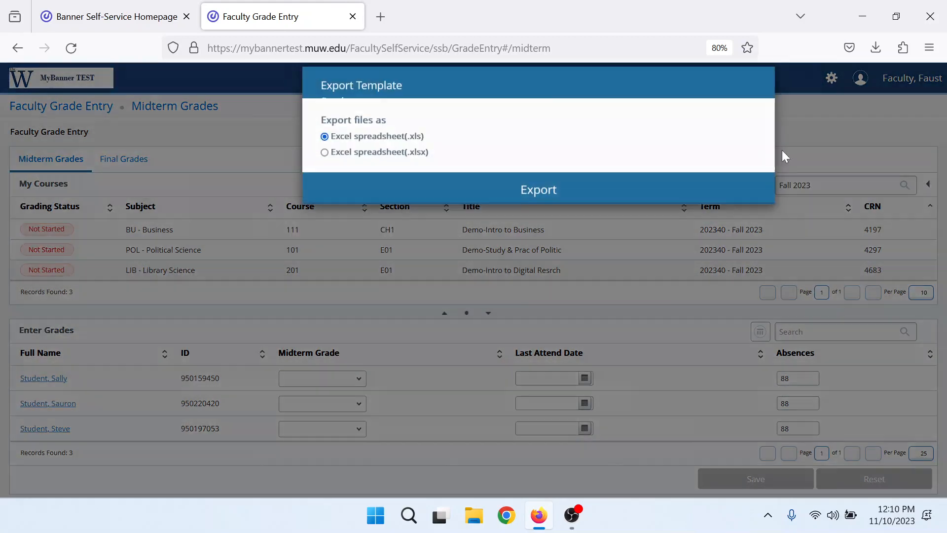
left_click(543, 204)
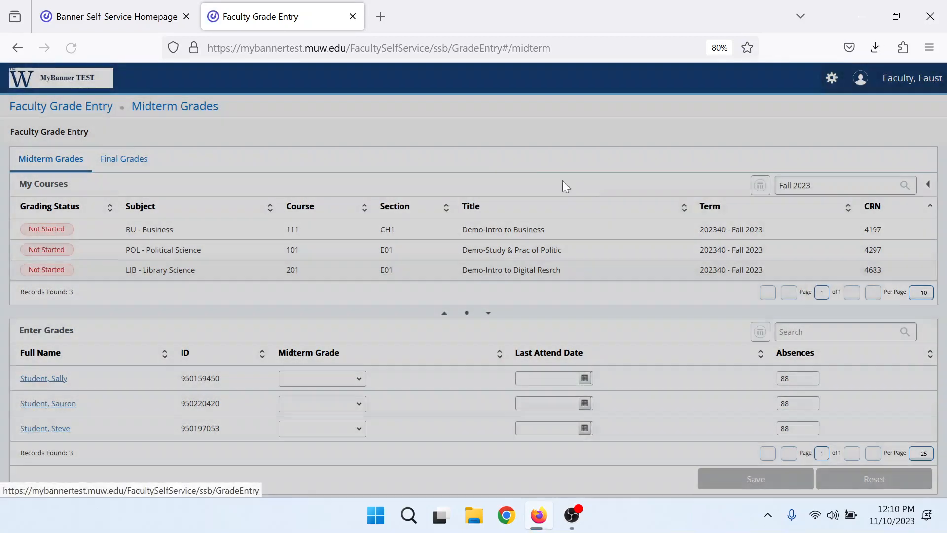
left_click(497, 122)
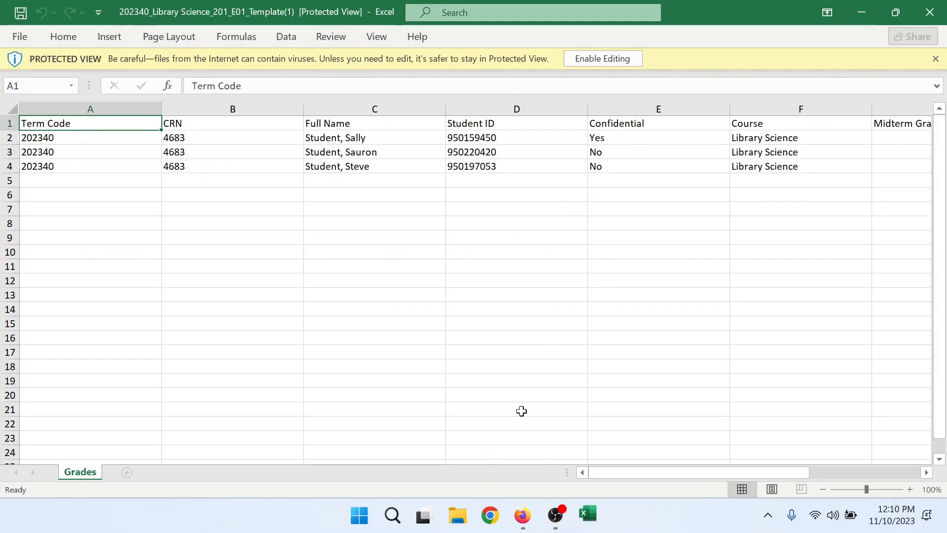
left_click(602, 58)
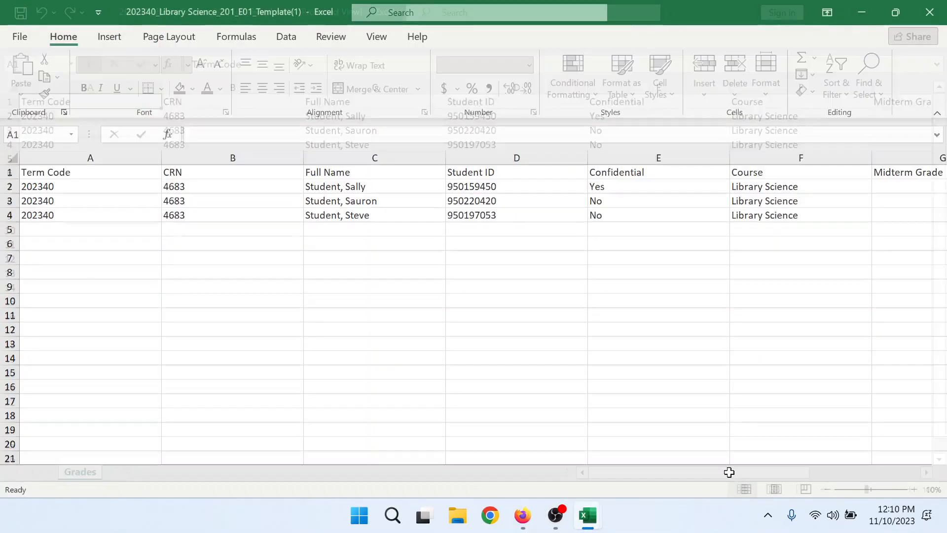
left_click_drag(715, 475, 825, 474)
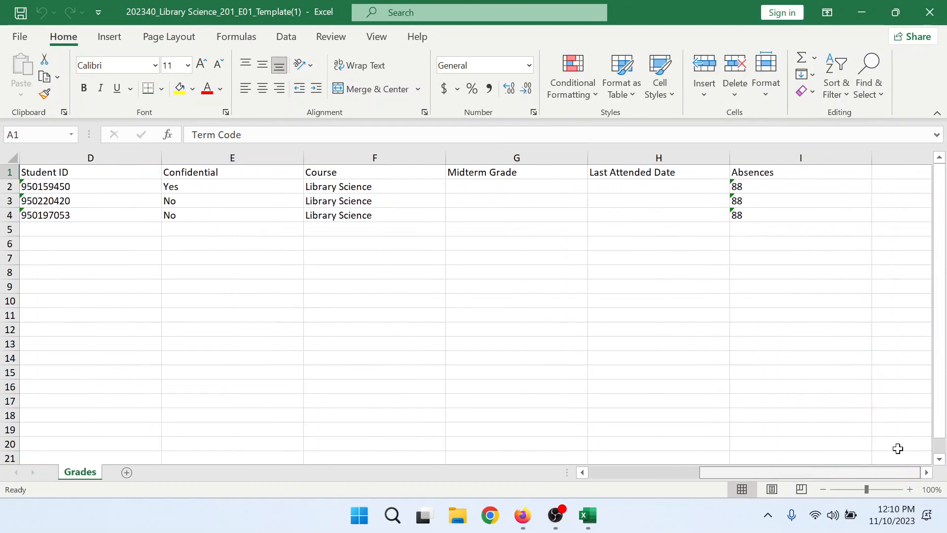
Clear the Absences values and enter midterm grade A for all three students in the Library Science 201 template.
left_click_drag(752, 186, 757, 213)
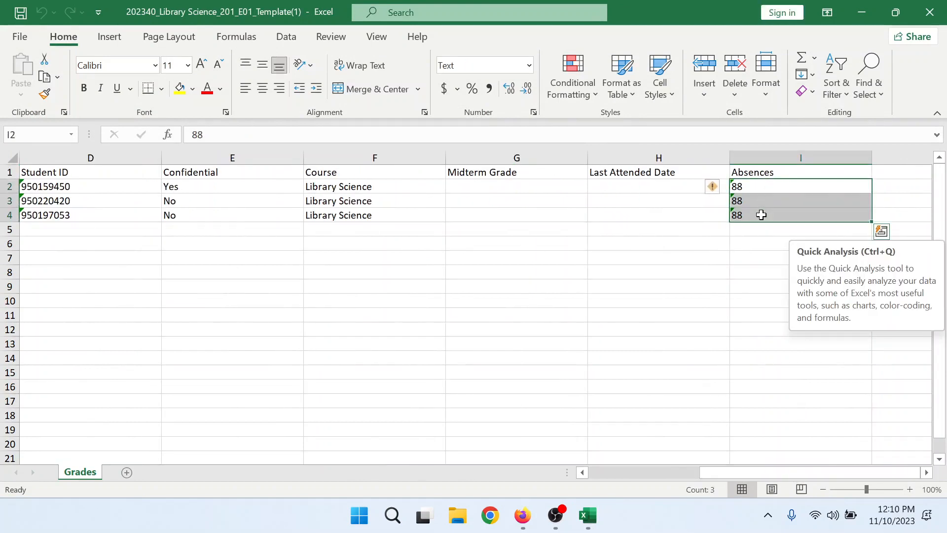
key("Delete")
left_click(513, 189)
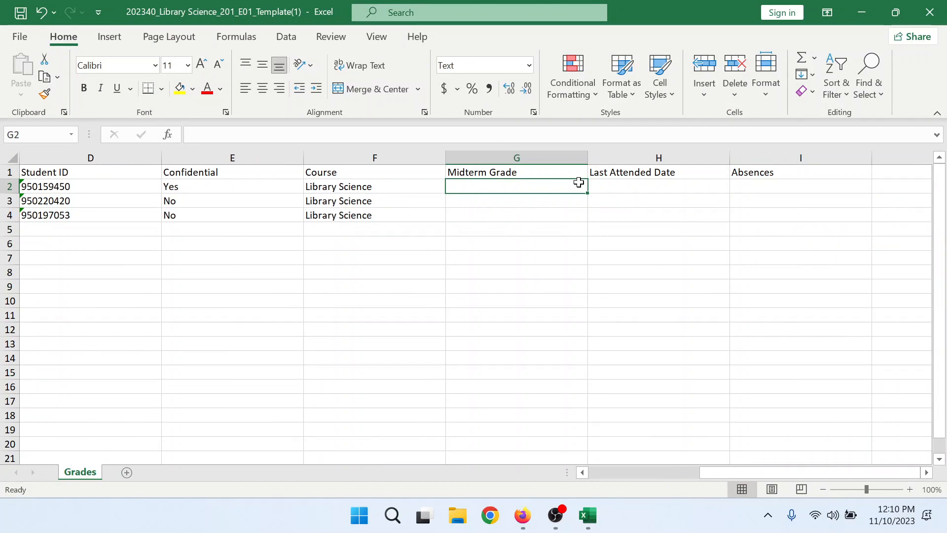
type("A")
key("Return")
type("A")
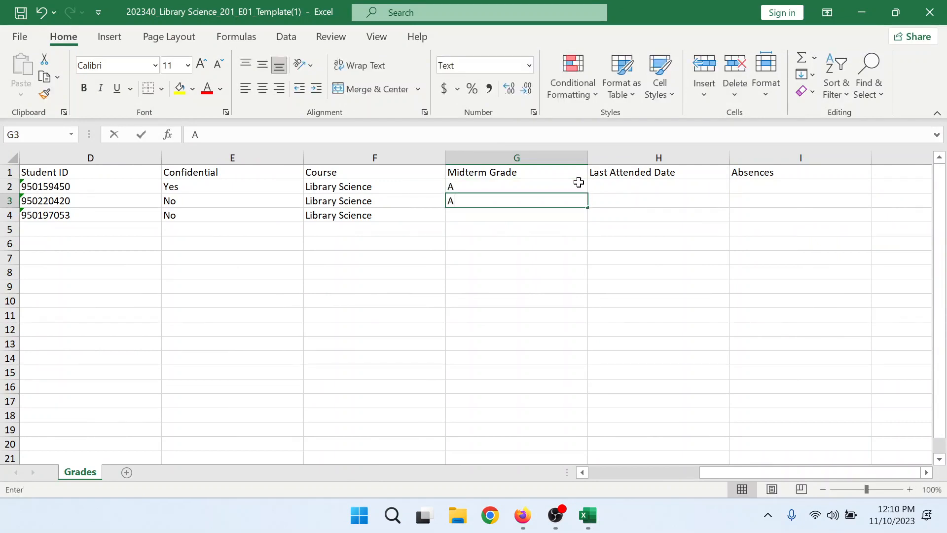
key("Return")
type("A")
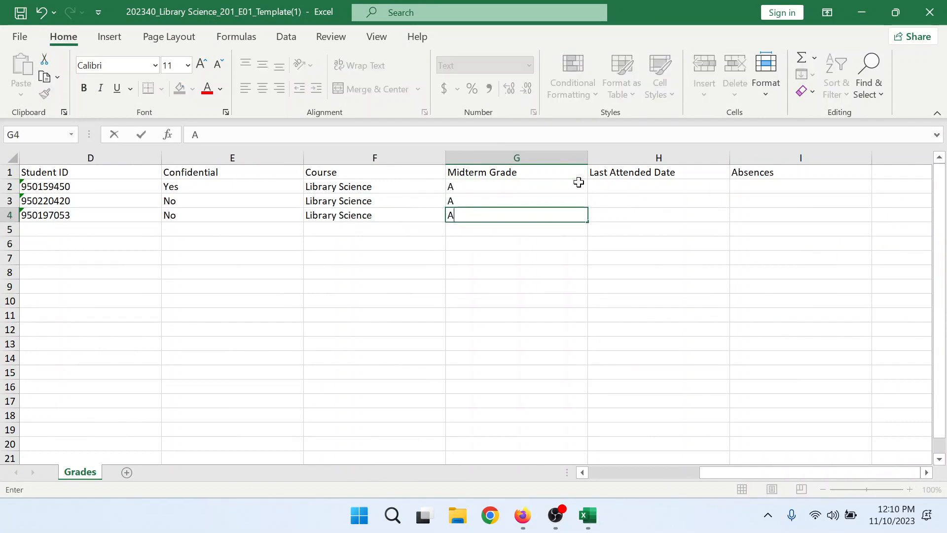
Save the edited template and close Excel.
left_click(604, 268)
left_click(20, 13)
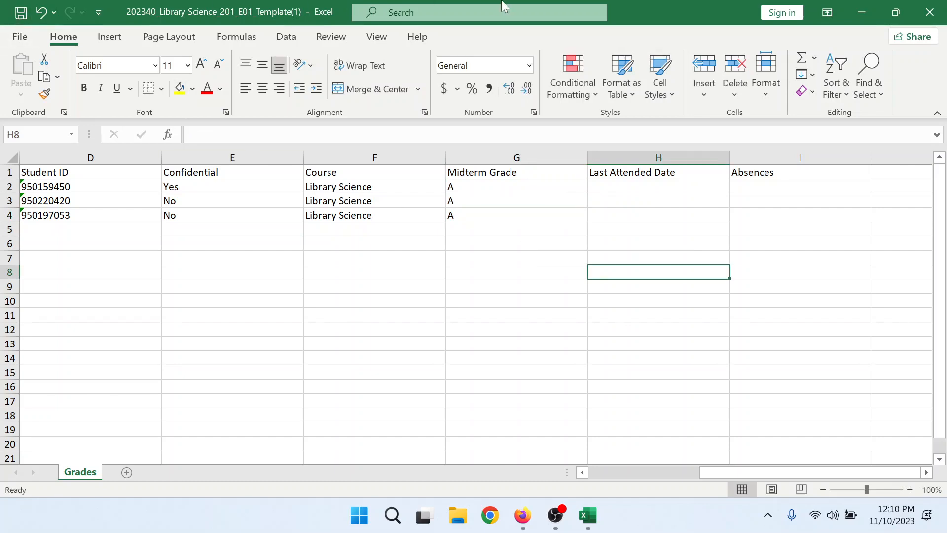
left_click(940, 8)
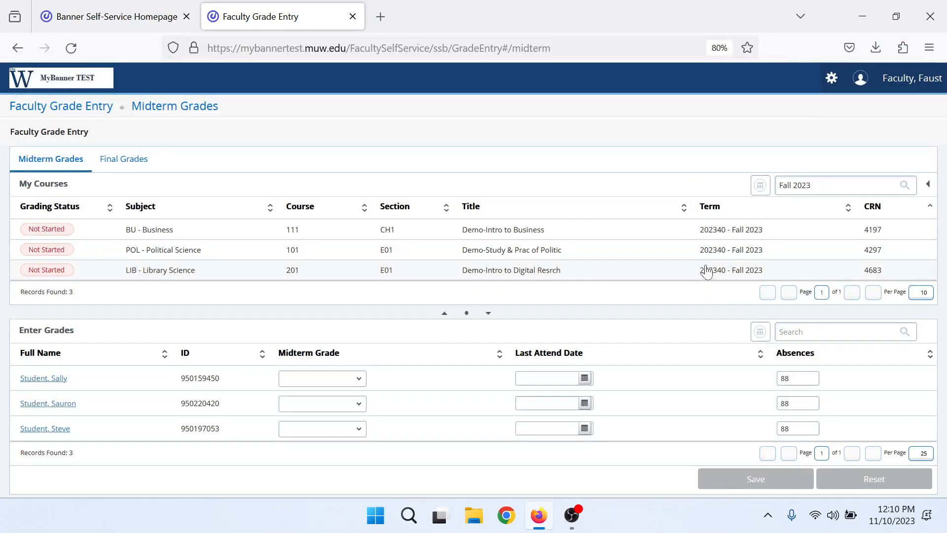
Start another midterm grade import and upload 202340_Library Science_201_E01_Template(1) from Downloads.
left_click(838, 86)
left_click(715, 201)
left_click(390, 212)
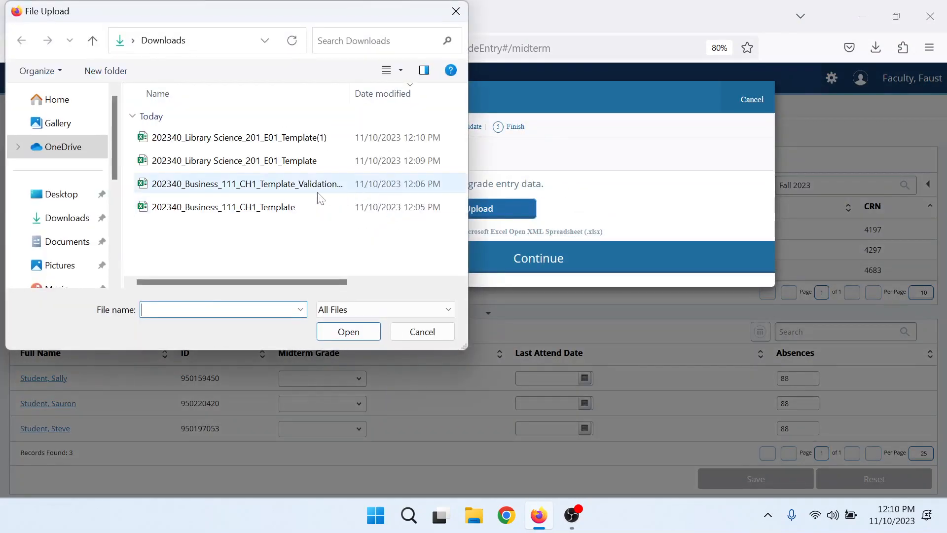
left_click(260, 137)
left_click(348, 332)
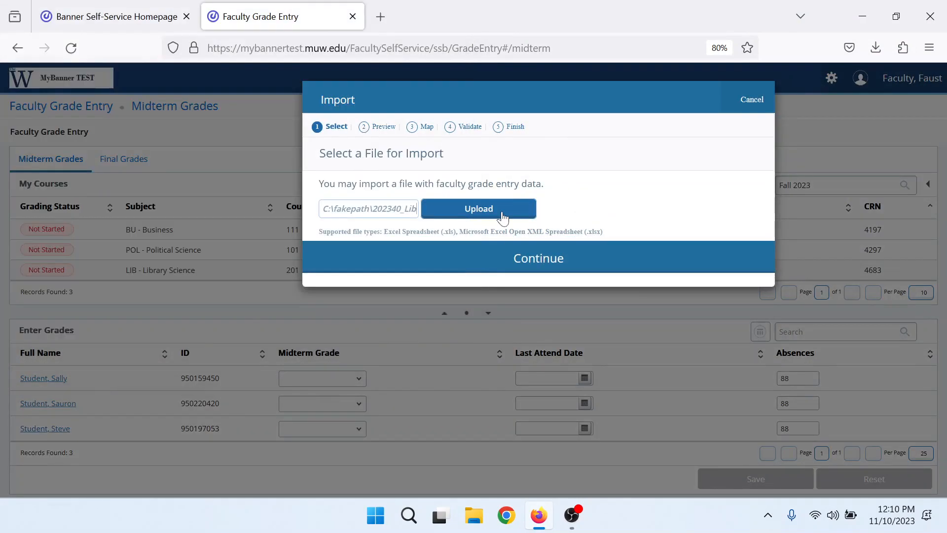
Keep the header setting and column mapping for the edited template, validate the records and finish the import.
left_click(543, 273)
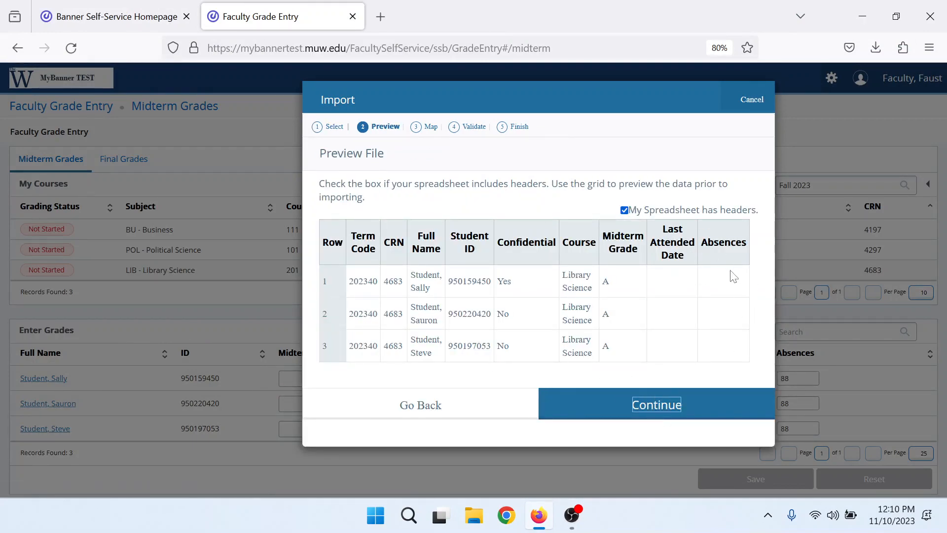
left_click(649, 404)
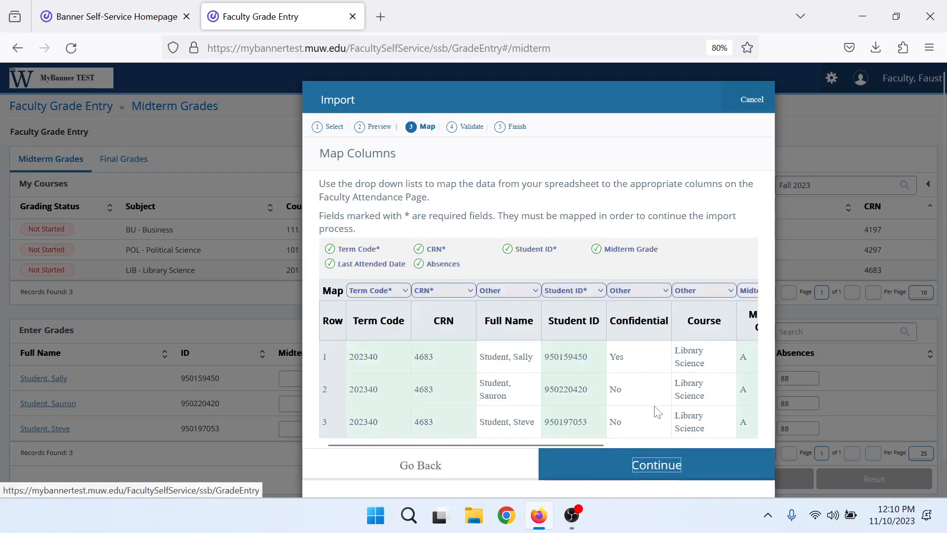
left_click_drag(544, 445, 692, 430)
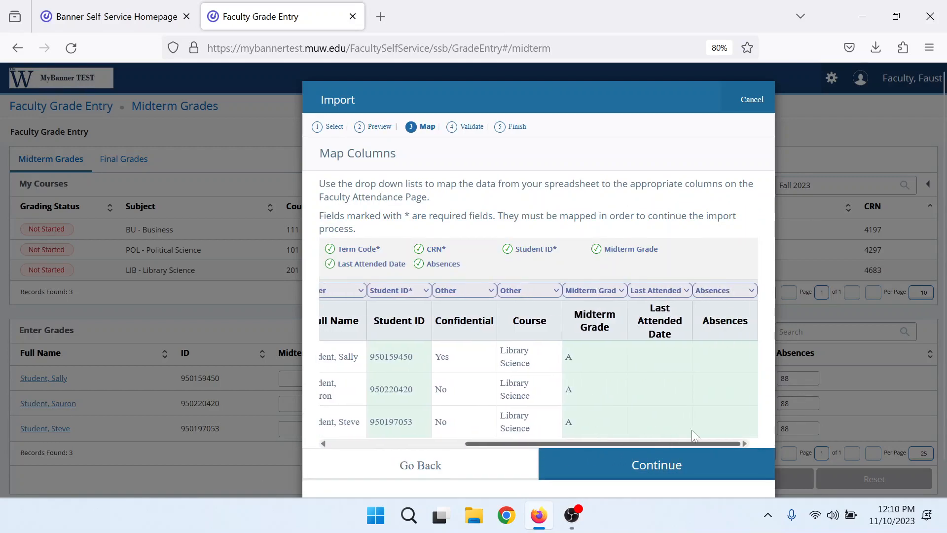
left_click(647, 475)
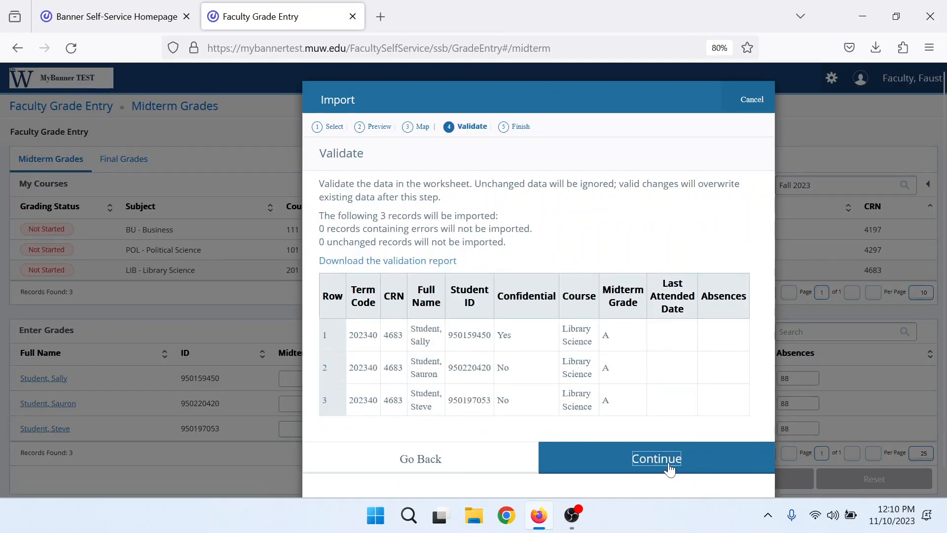
left_click(669, 467)
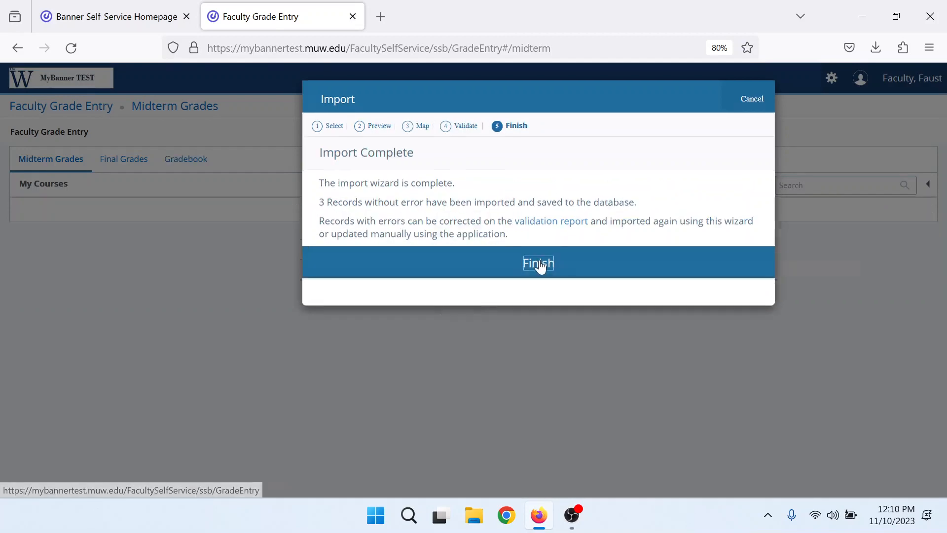
left_click(538, 263)
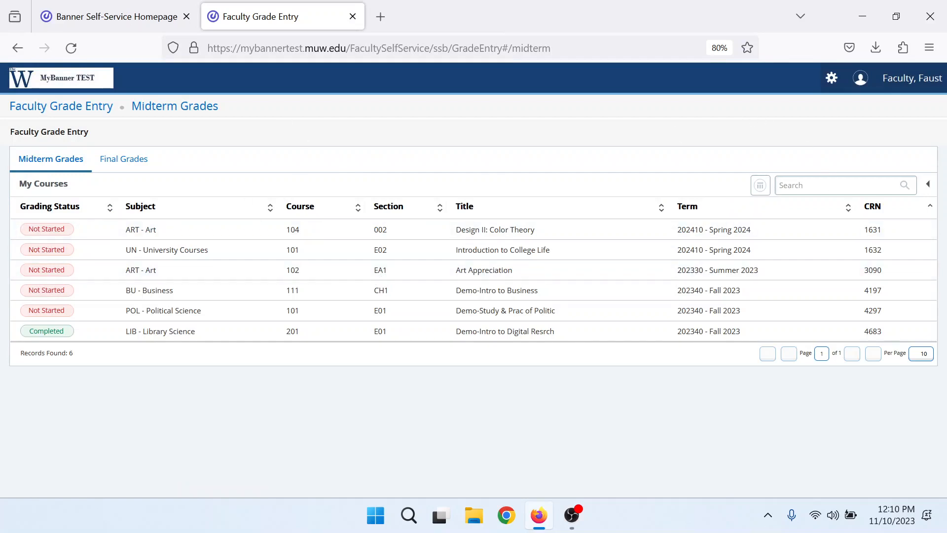
Filter the midterm course list by Fall 2023 and open the Library Science 201 roster to check the imported grades.
left_click(837, 179)
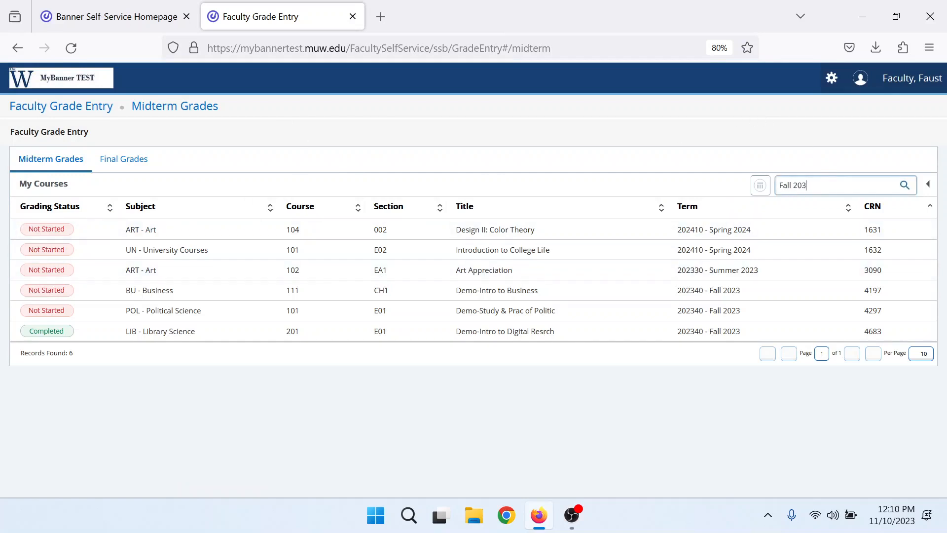
left_click(837, 181)
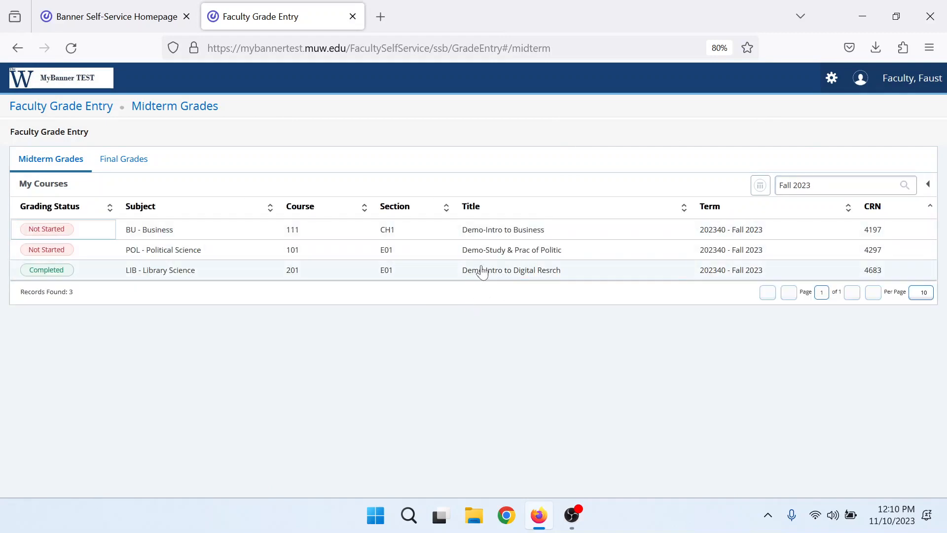
left_click(481, 271)
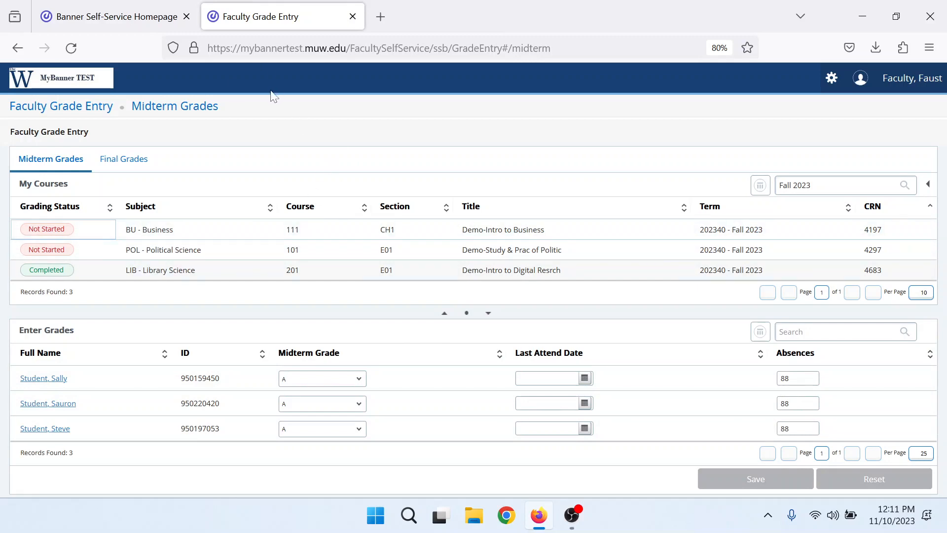
Close the Faculty Grade Entry page and return to the Banner Self-Service homepage.
right_click(318, 13)
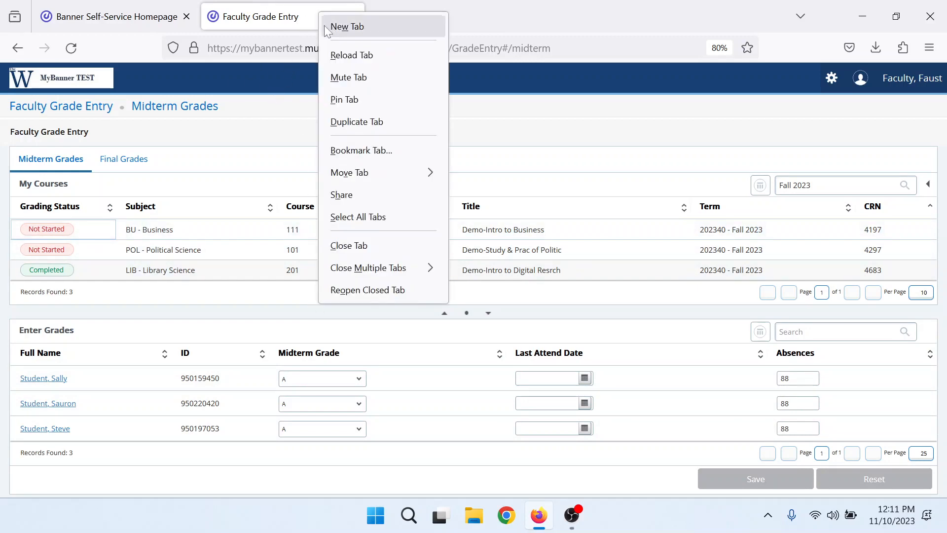
left_click(291, 20)
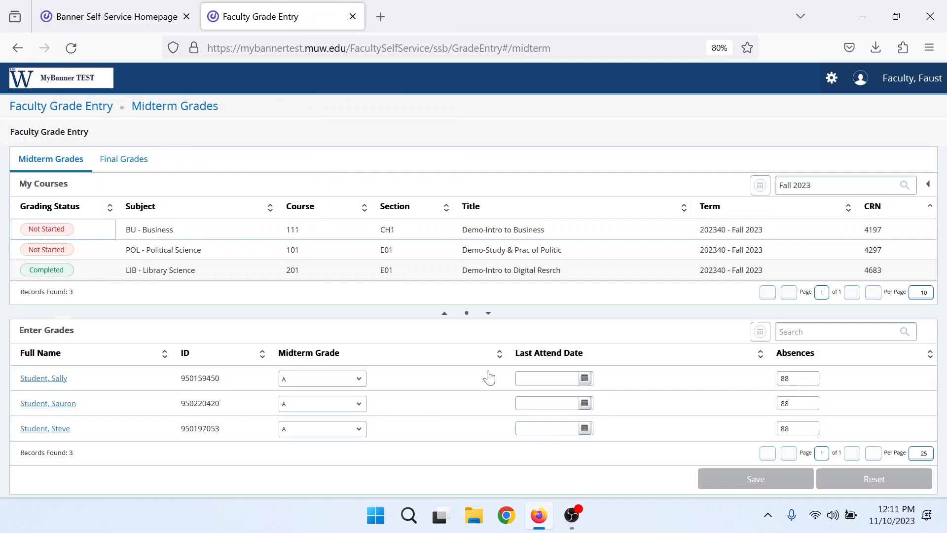
left_click(352, 17)
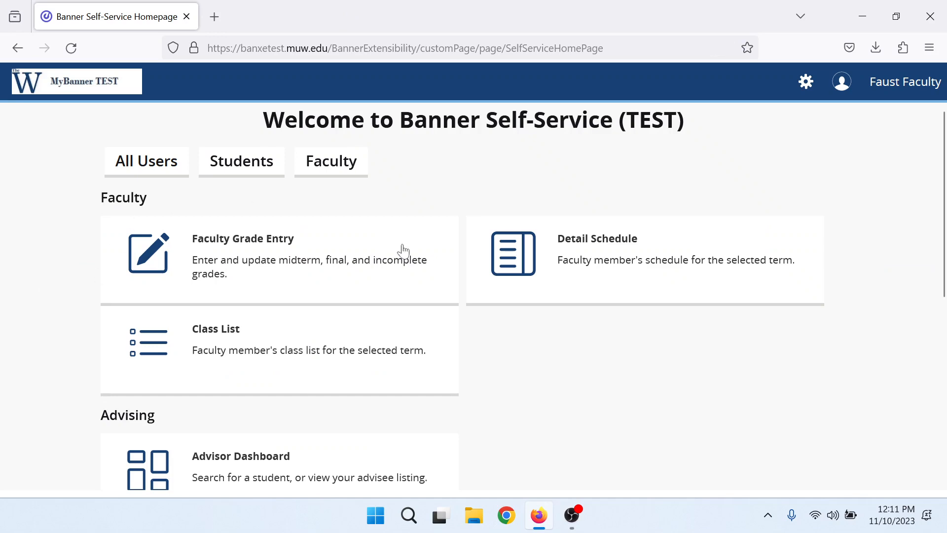
Open the faculty Class List and limit the course listing to Fall 2023 - 202340.
left_click(249, 356)
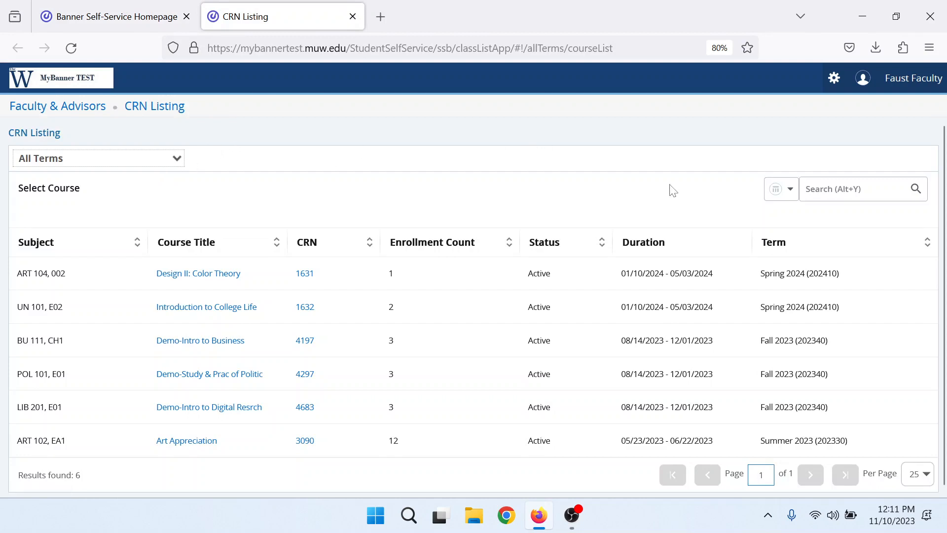
left_click(163, 160)
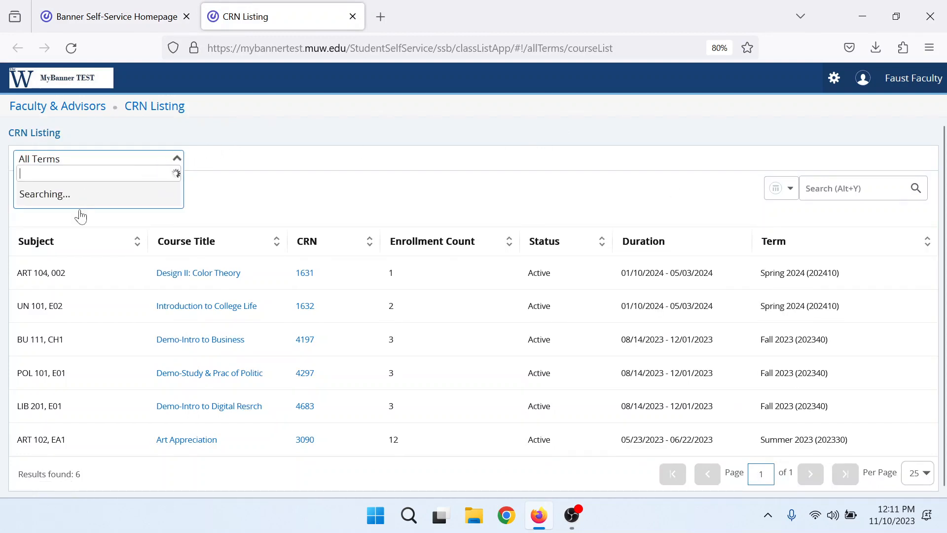
left_click(77, 253)
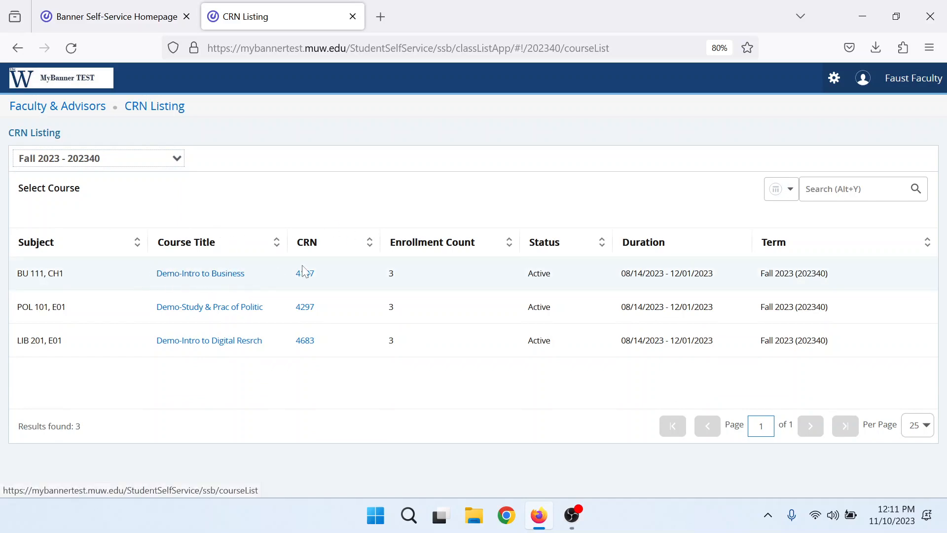
View the catalog details of the BU 111 Demo-Intro to Business course, then close them.
left_click(217, 276)
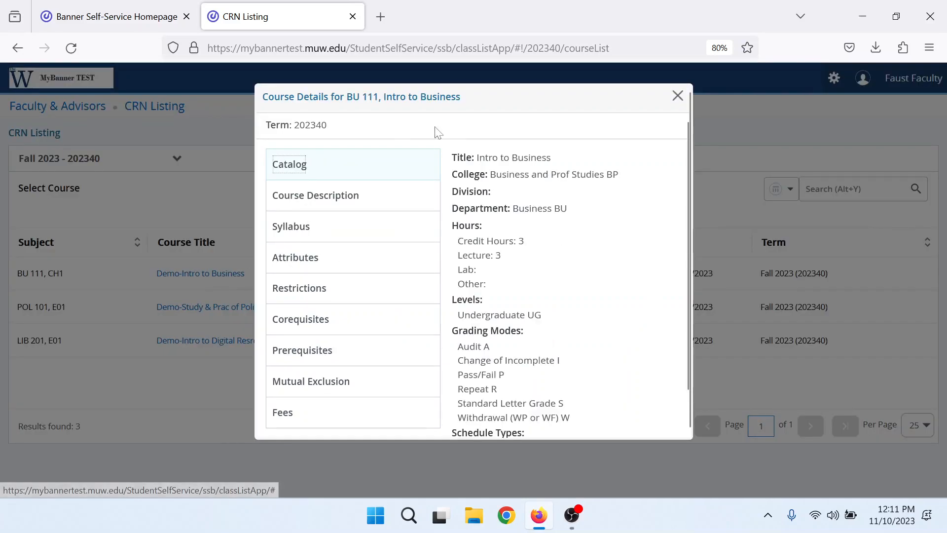
scroll(419, 222, "down", 2)
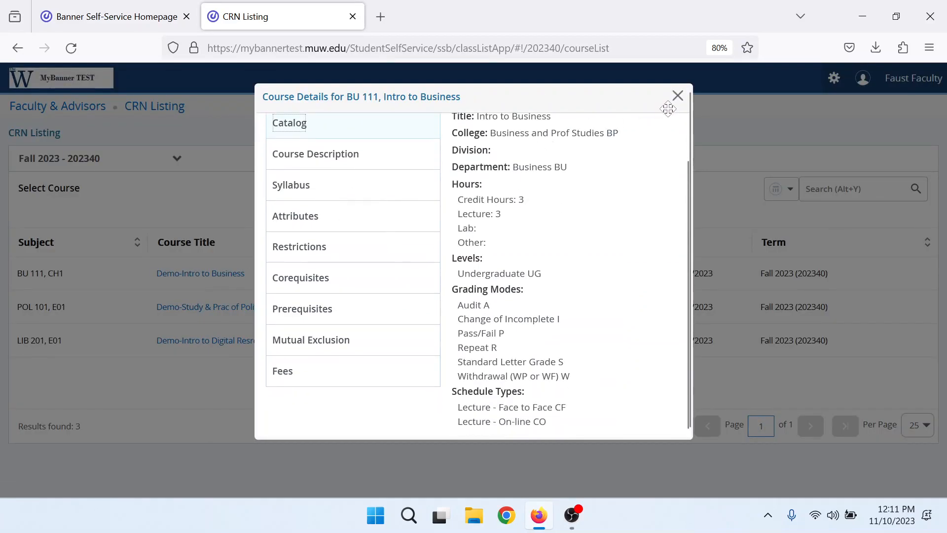
left_click(676, 95)
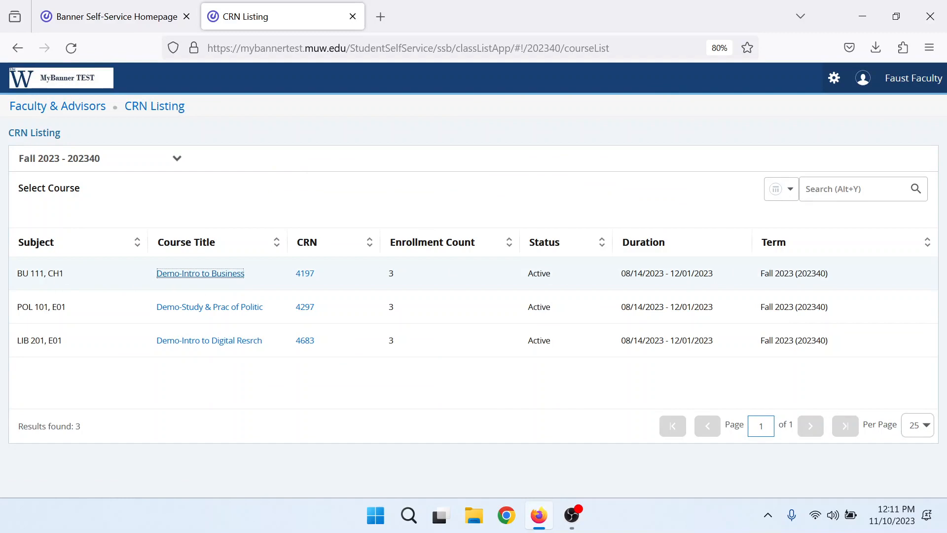
Open the class list for BU 111, CRN 4197, and review its students' midterm and final grade columns.
key("Return")
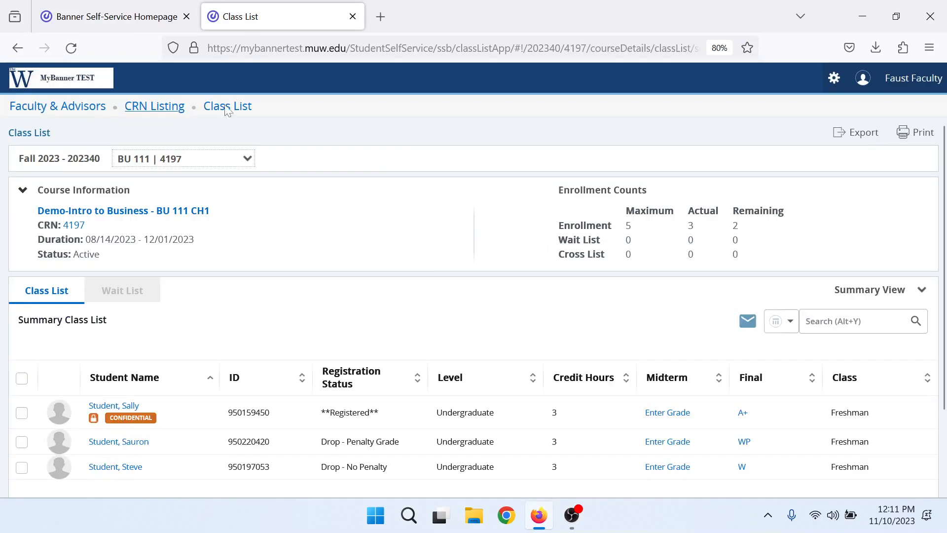
scroll(731, 348, "down", 3)
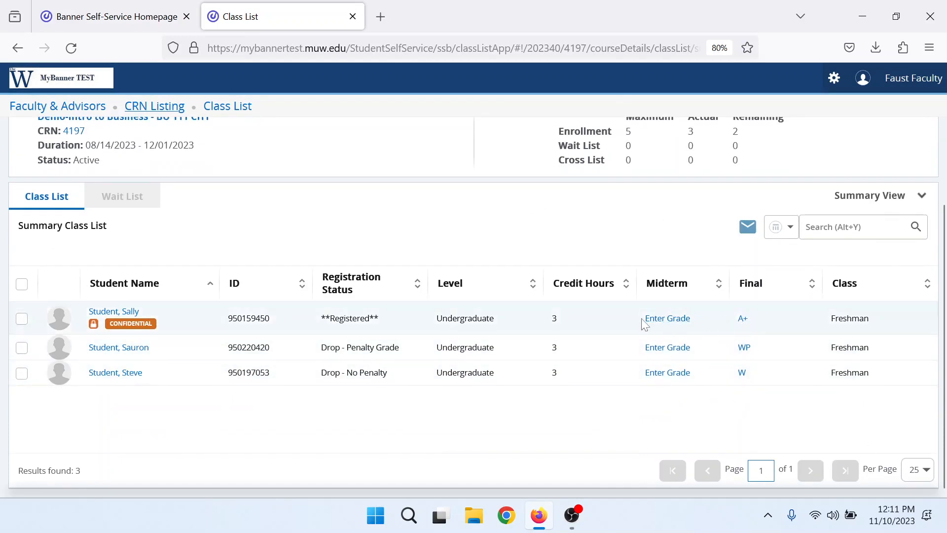
scroll(303, 261, "up", 3)
Switch the class list to POL 101, CRN 4297, and then to LIB 201, CRN 4683.
left_click(213, 160)
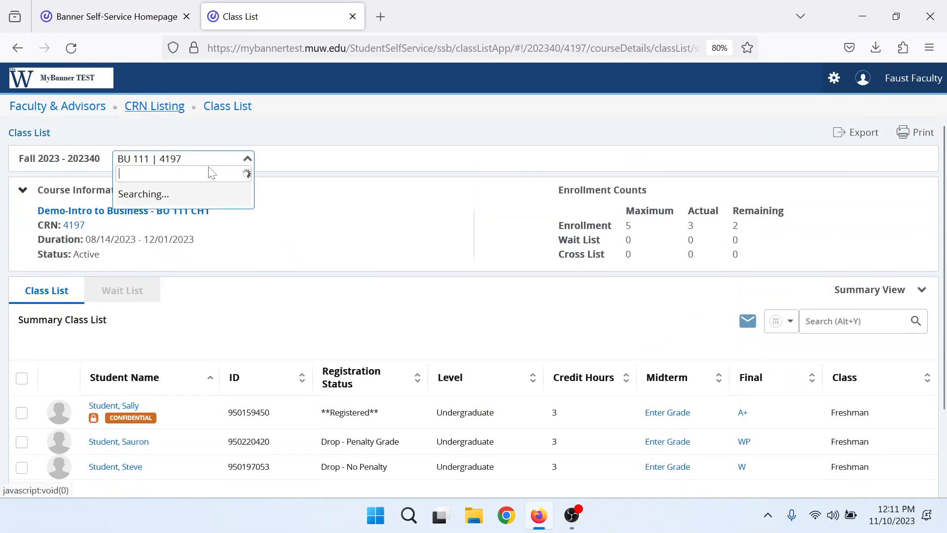
left_click(172, 223)
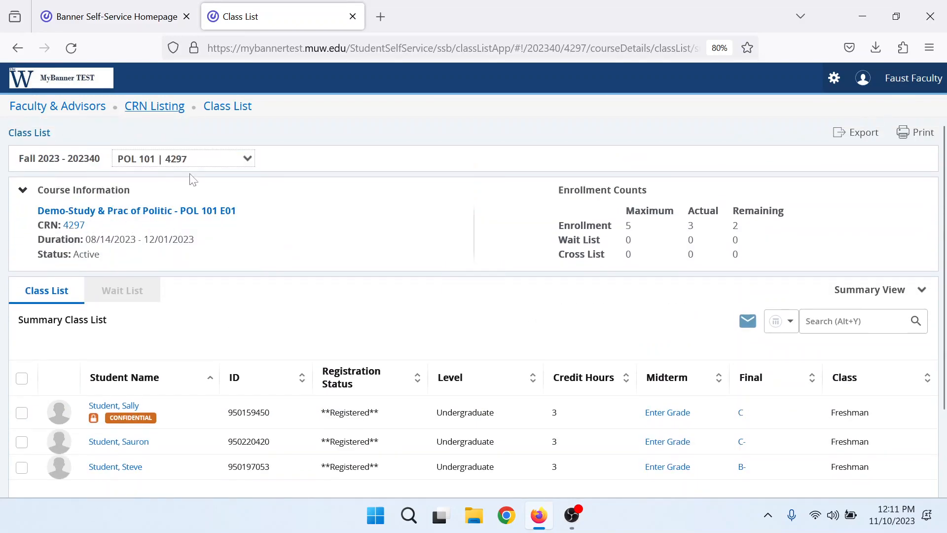
left_click(200, 158)
left_click(180, 253)
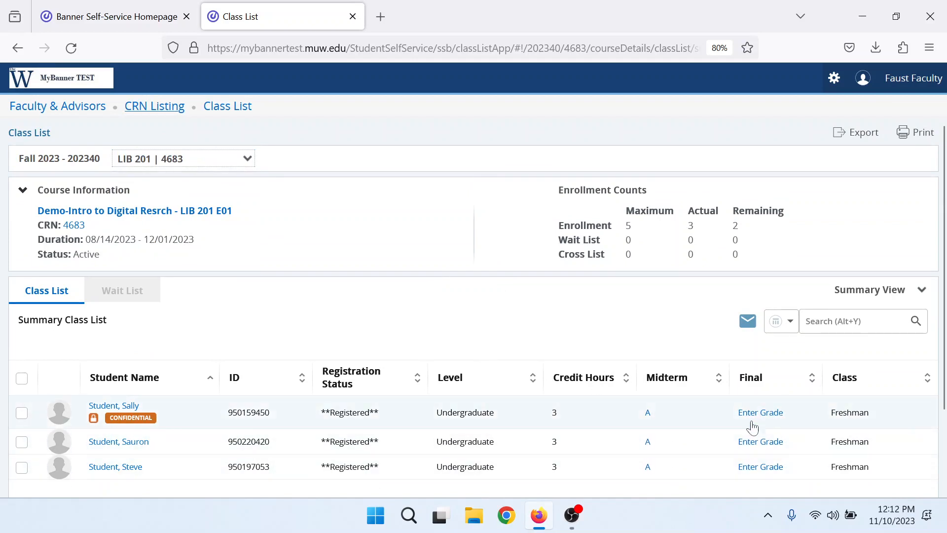
Open final grade entry for LIB 201 from the class list, view the template and import options, and close the page.
left_click(771, 418)
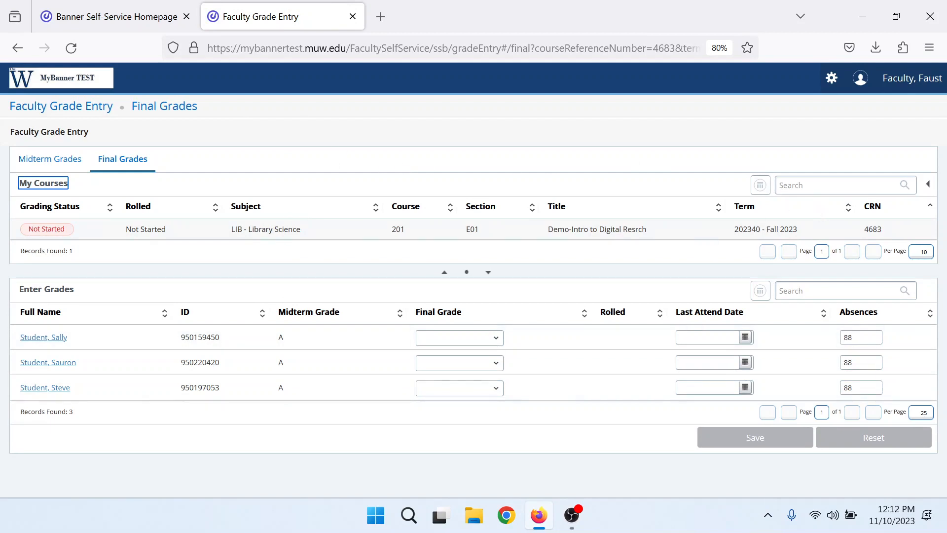
key("Tab")
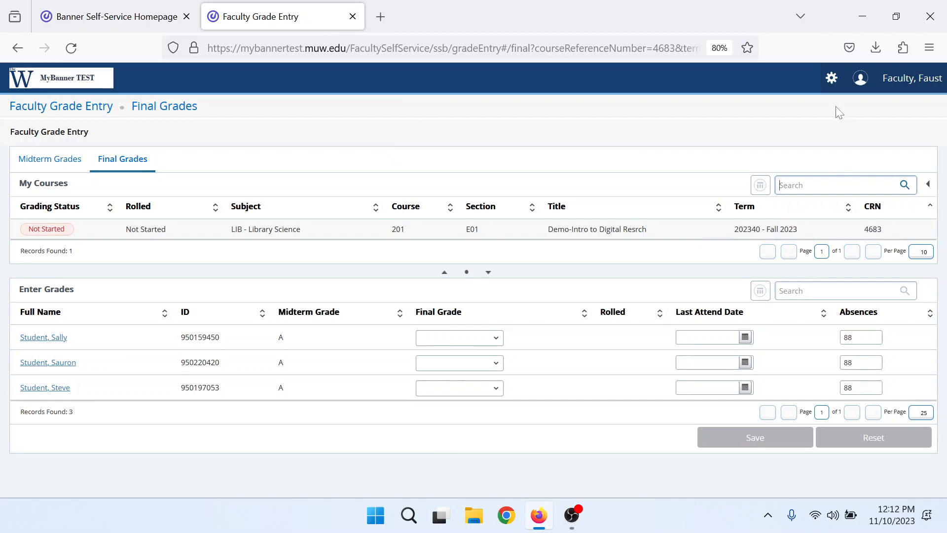
left_click(833, 77)
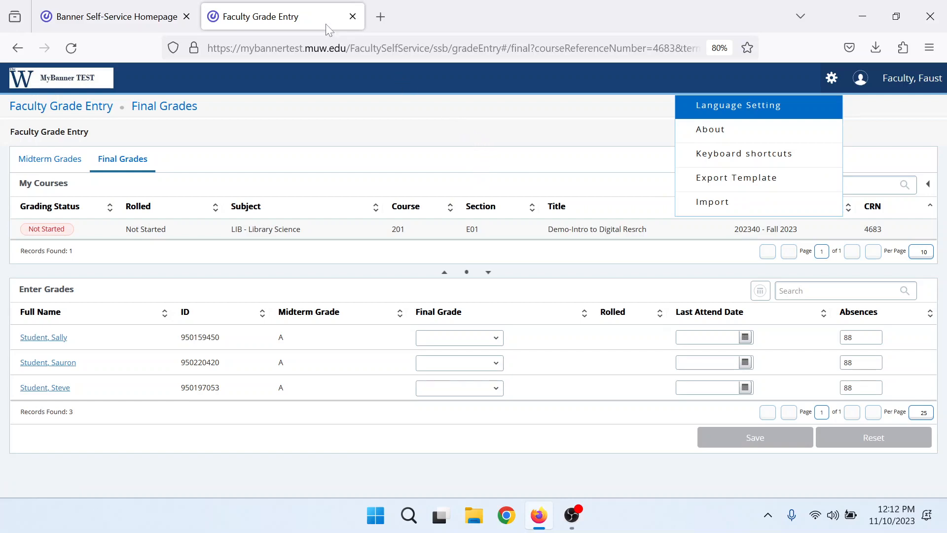
left_click(355, 16)
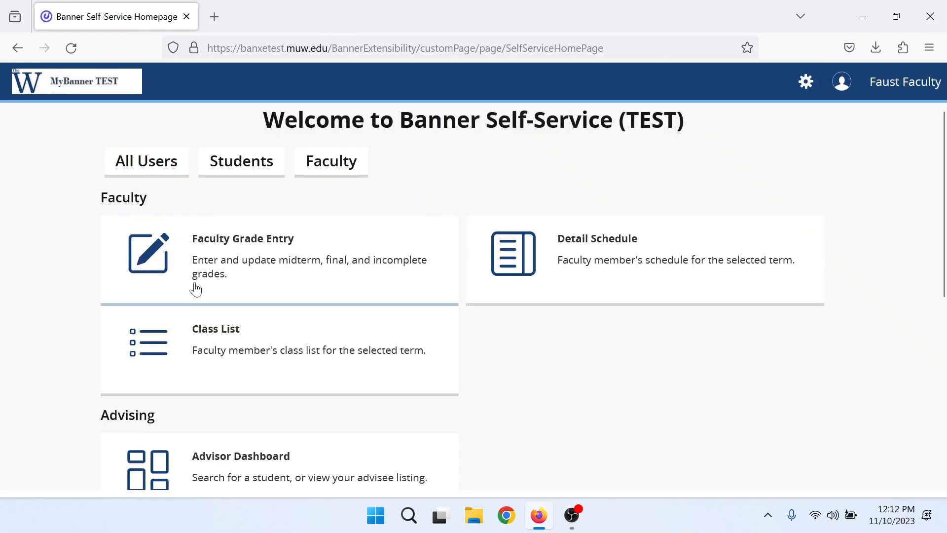
Open the faculty detail schedule for POL 101, CRN 4297, in Fall 2023 and review its course details, meeting times and enrollment counts.
left_click(596, 245)
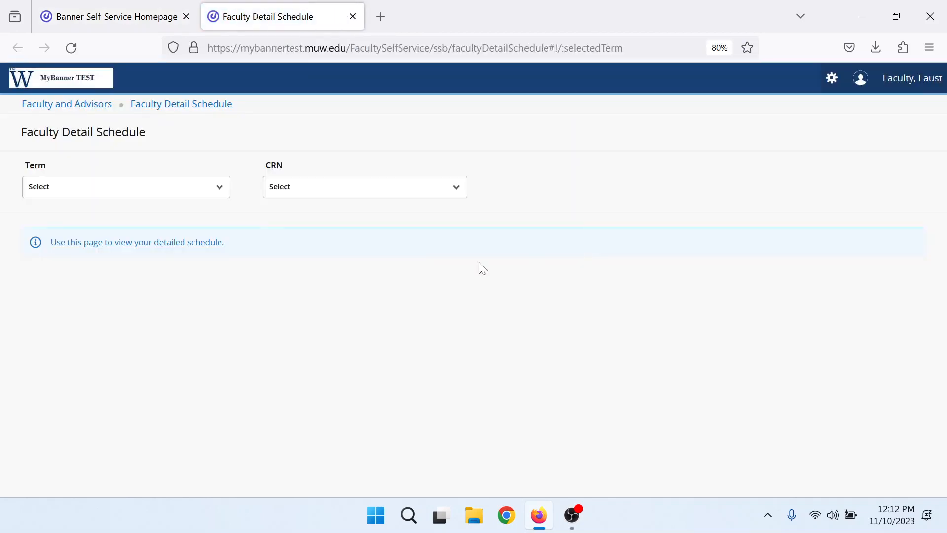
left_click(223, 188)
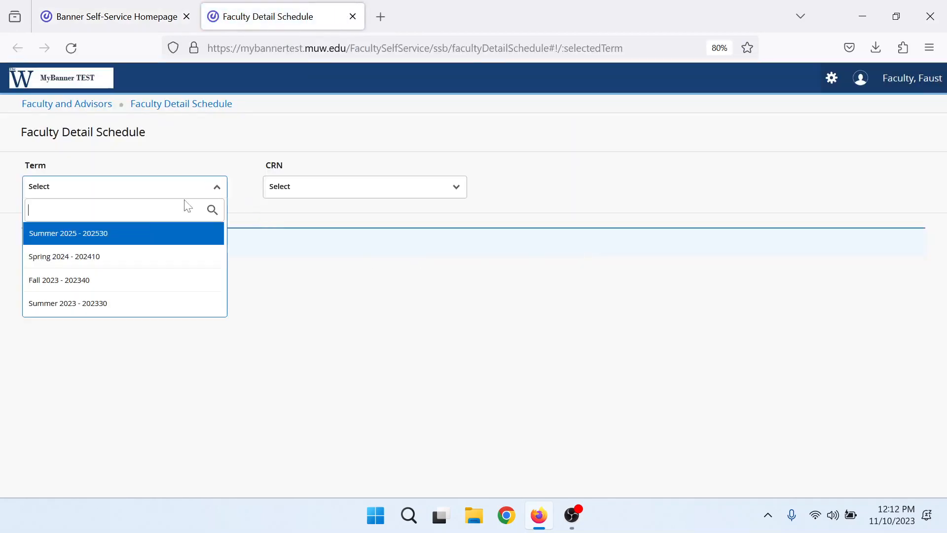
left_click(81, 279)
left_click(342, 187)
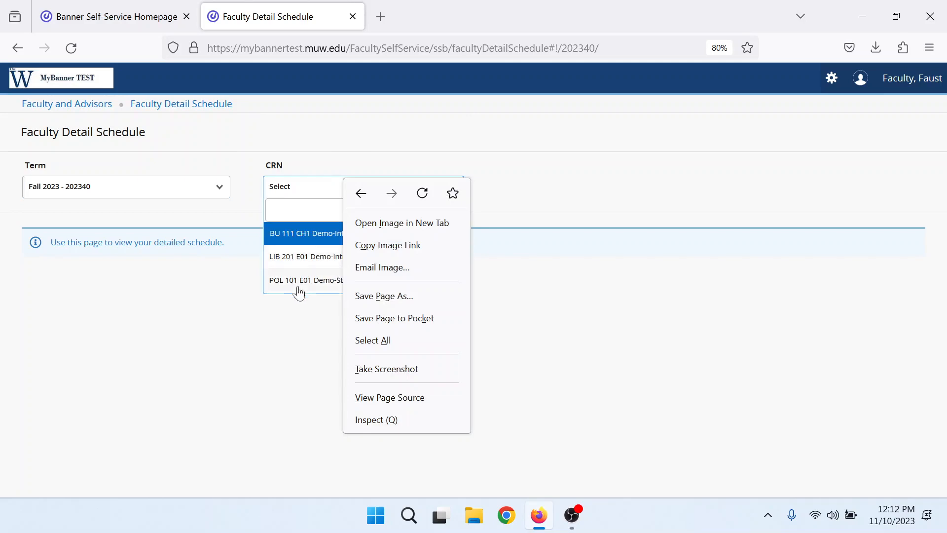
left_click(298, 280)
scroll(510, 309, "down", 5)
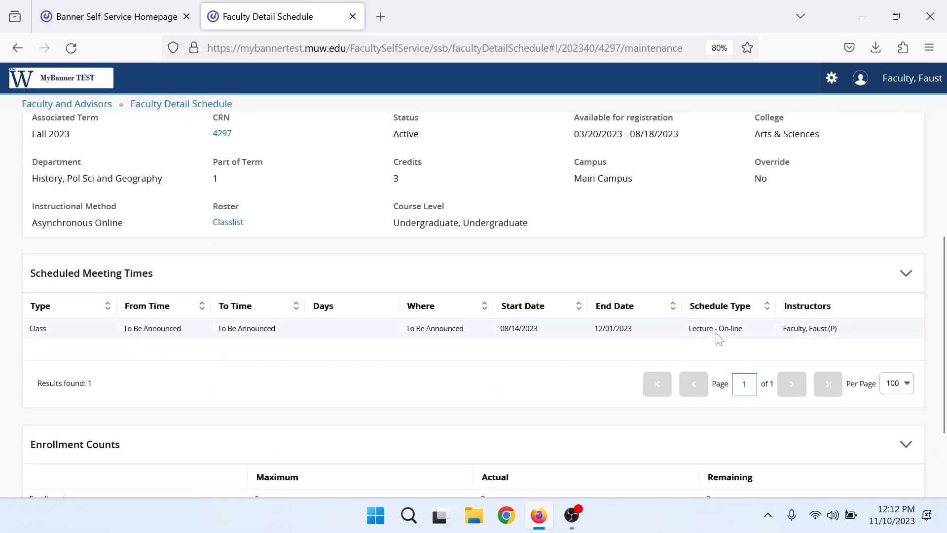
scroll(657, 336, "up", 2)
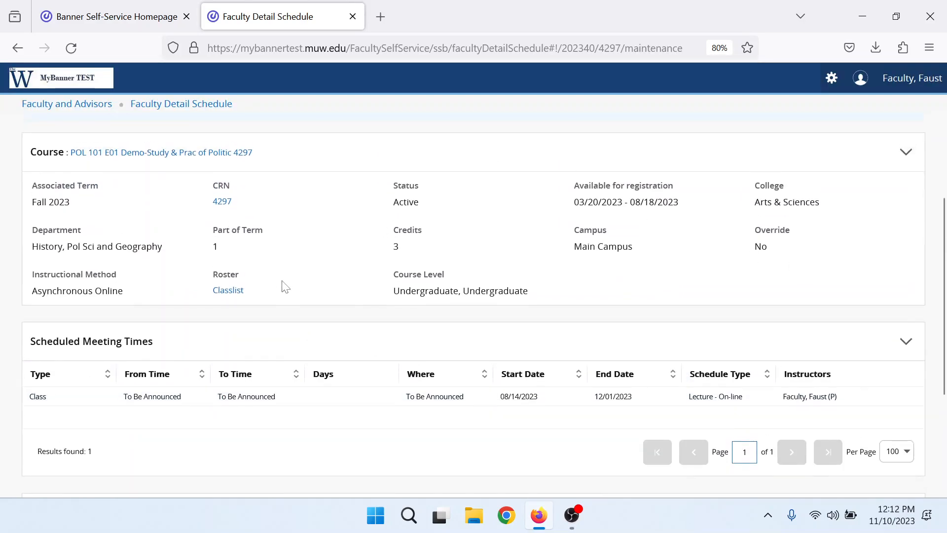
scroll(285, 286, "down", 3)
scroll(281, 284, "up", 6)
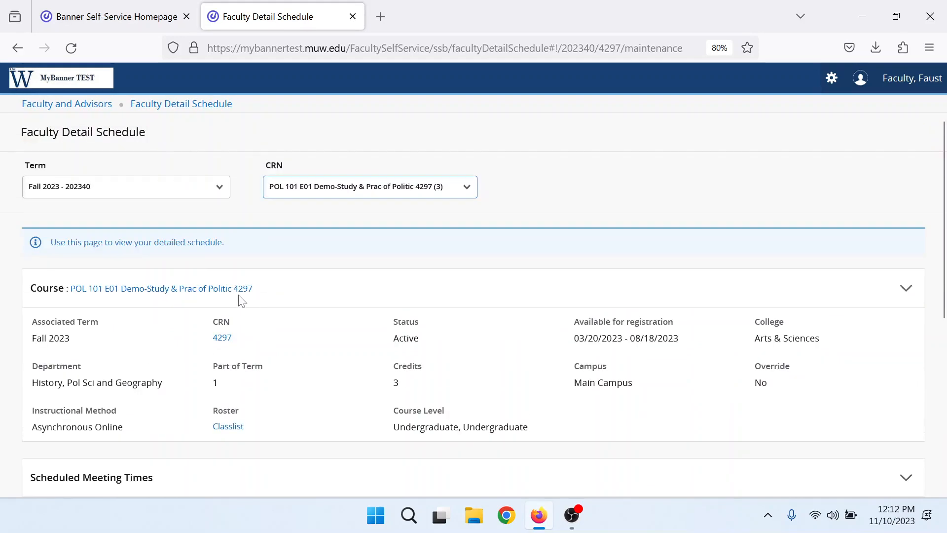
Open the POL 101 class list from the detail schedule and go from it to midterm grade entry.
left_click(229, 427)
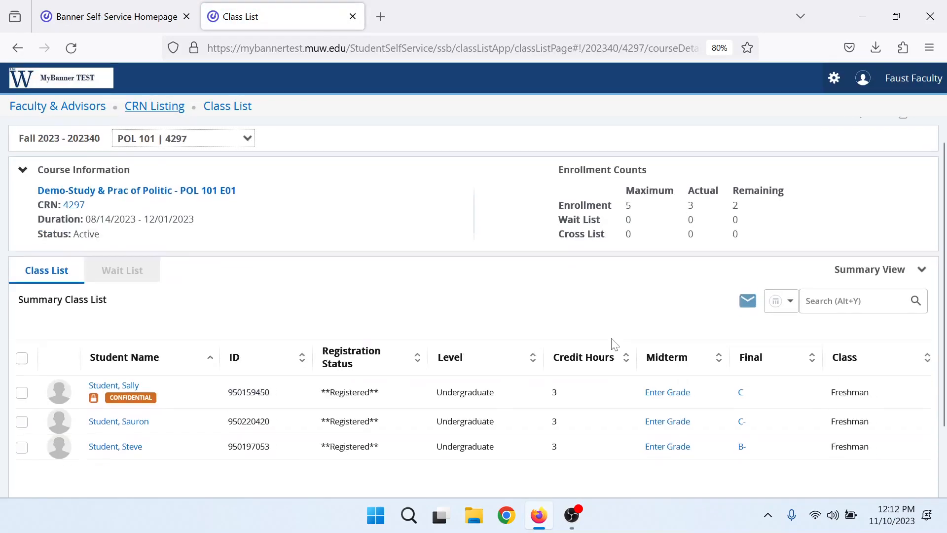
scroll(641, 341, "down", 2)
left_click(679, 347)
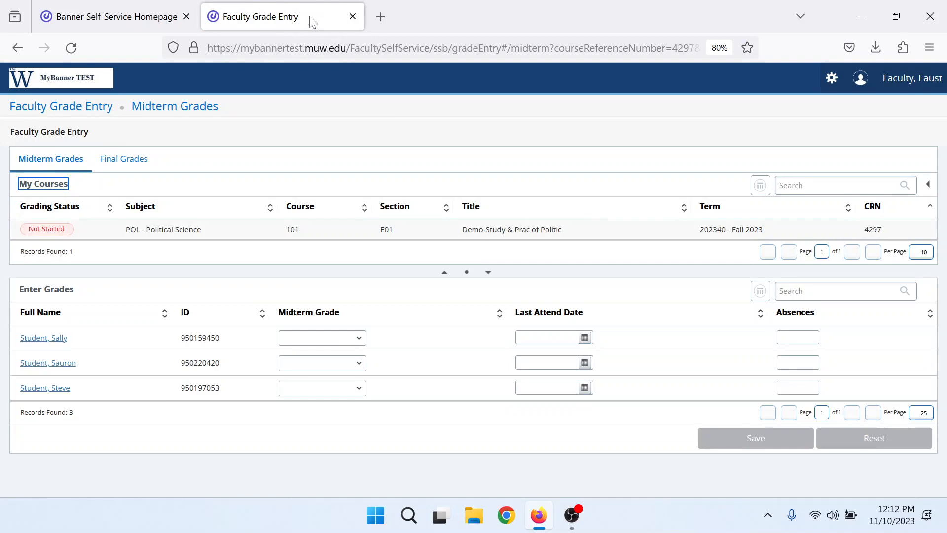
Switch to final grade entry and filter the course list by Fall 2023.
left_click(118, 161)
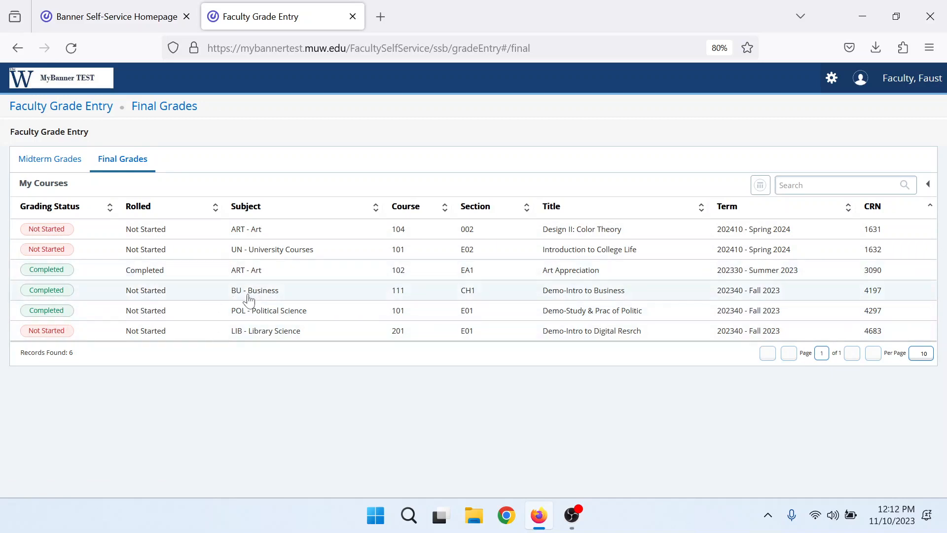
left_click(789, 185)
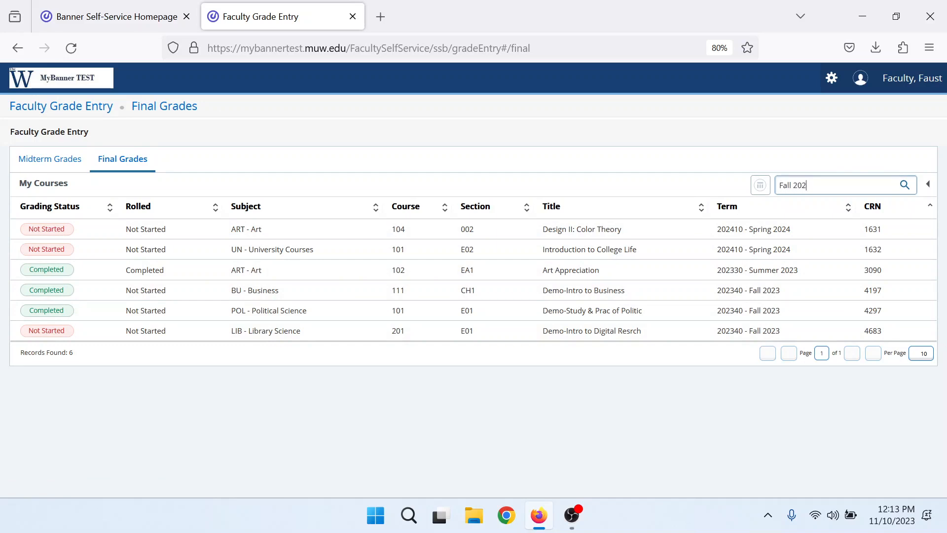
type("Fall 2023")
key("Return")
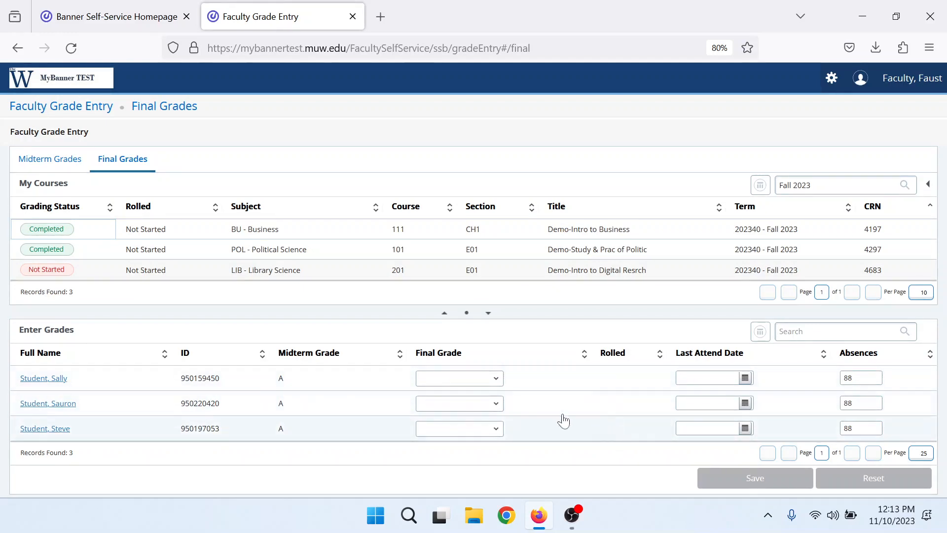
For LIB 201, CRN 4683, enter final grades C, B and D for the three students in listed order and save them.
left_click(449, 380)
left_click(445, 318)
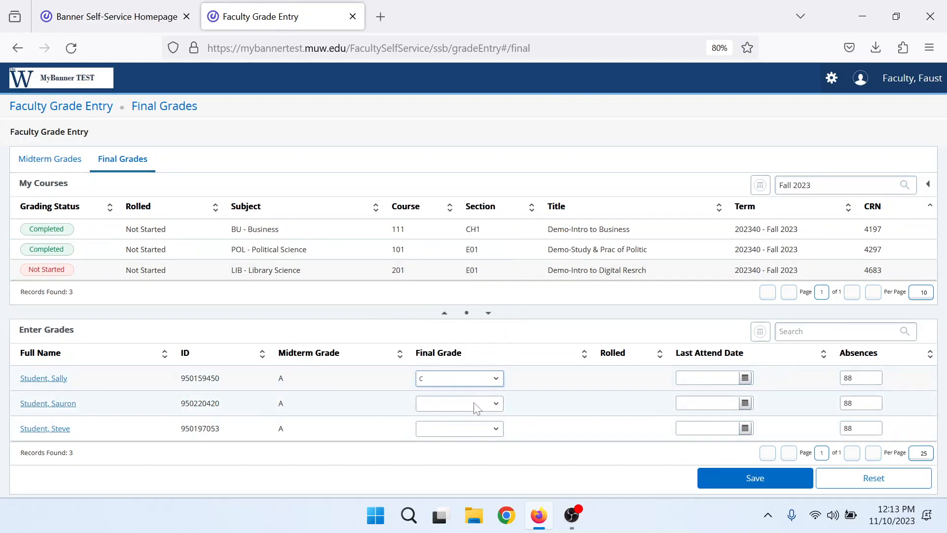
left_click(456, 403)
left_click(448, 290)
left_click(468, 427)
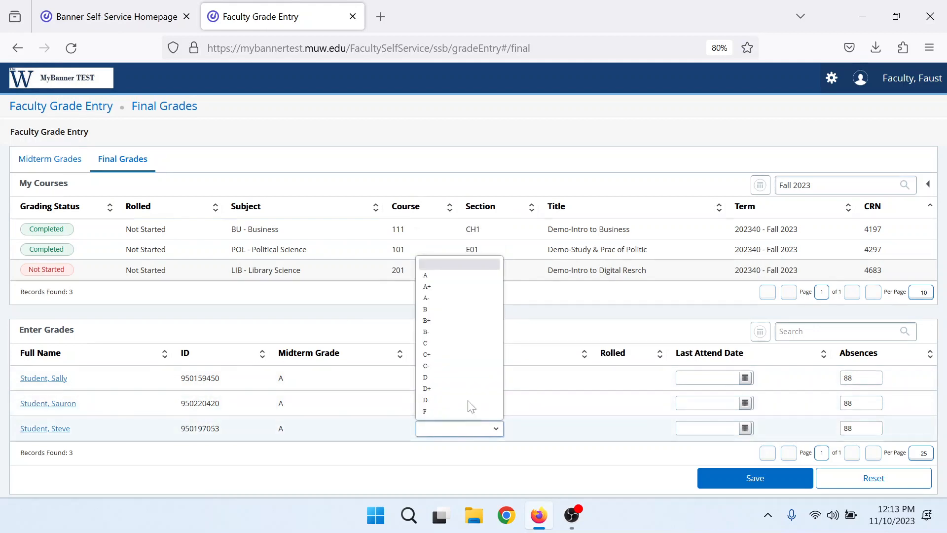
left_click(460, 373)
left_click(740, 484)
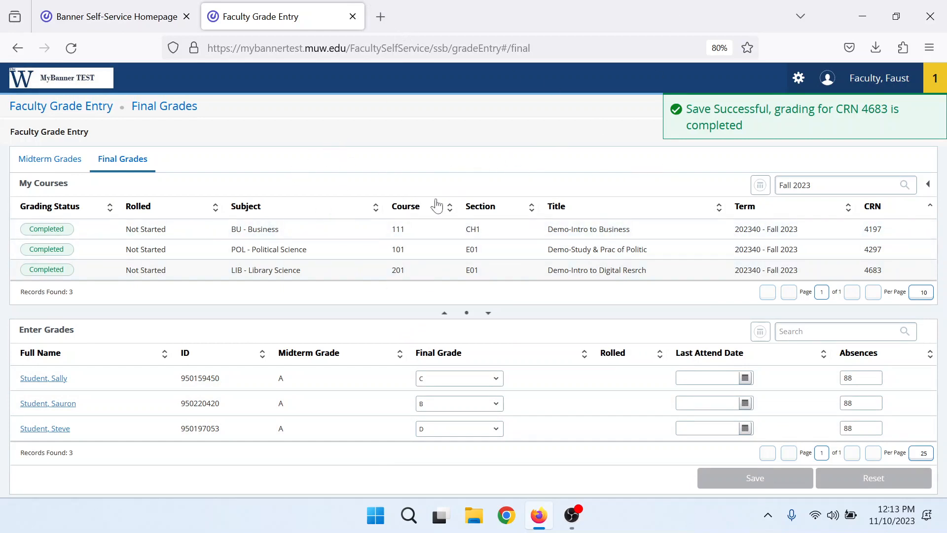
left_click(575, 518)
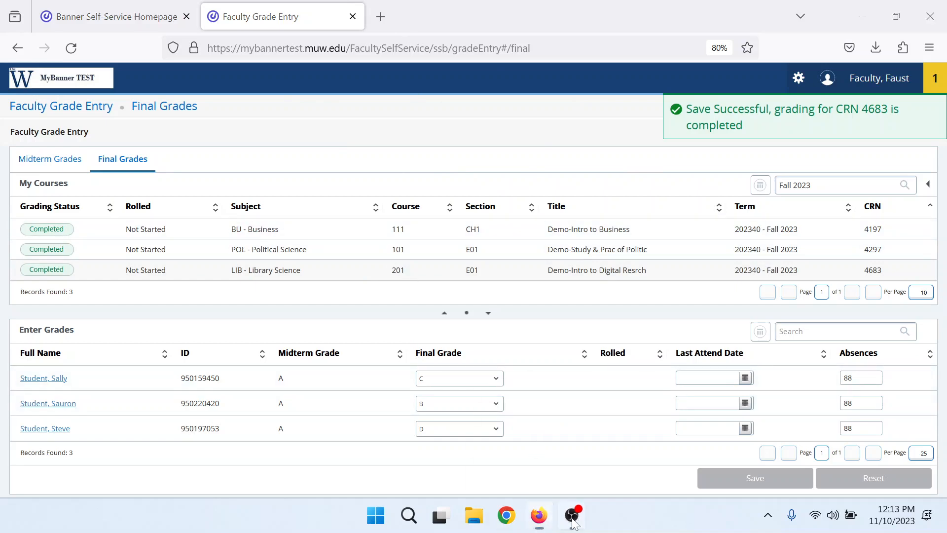